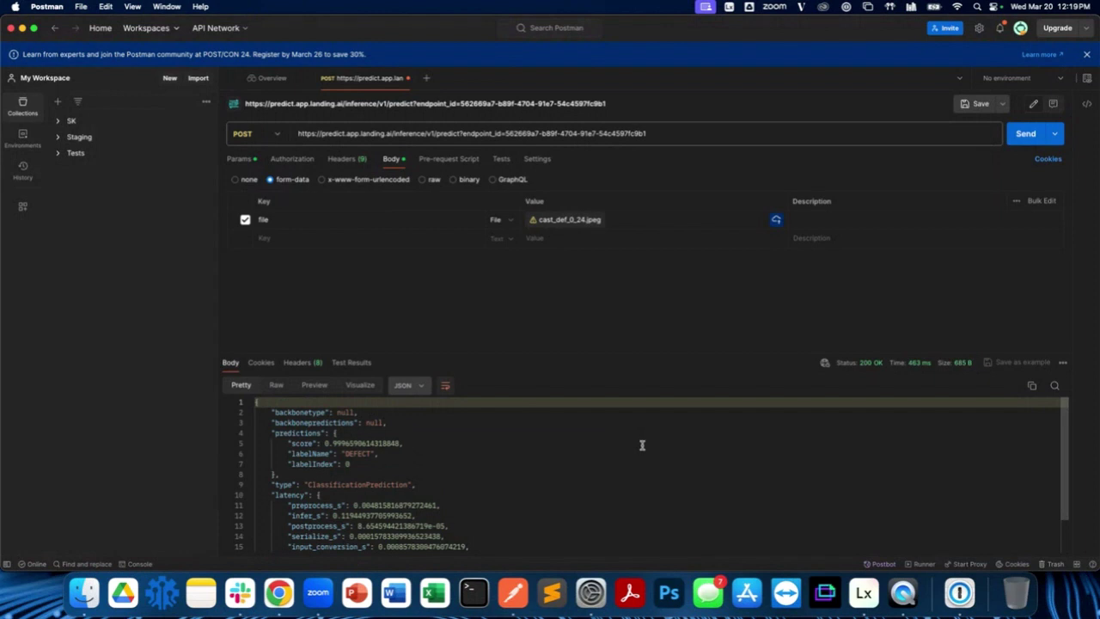
Step: Examine the prediction score, label name and latency values in the JSON response of the inference request
{"action": "left_click_drag", "start_coordinate": [269, 434], "coordinate": [350, 464]}
{"action": "left_click", "coordinate": [342, 445]}
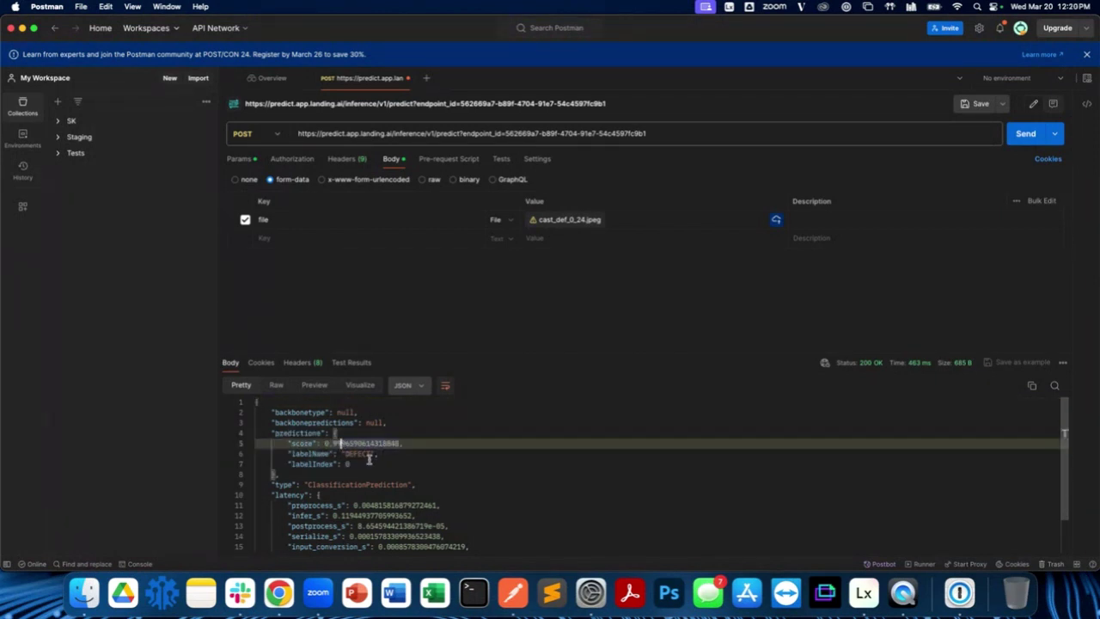
{"action": "left_click", "coordinate": [366, 454]}
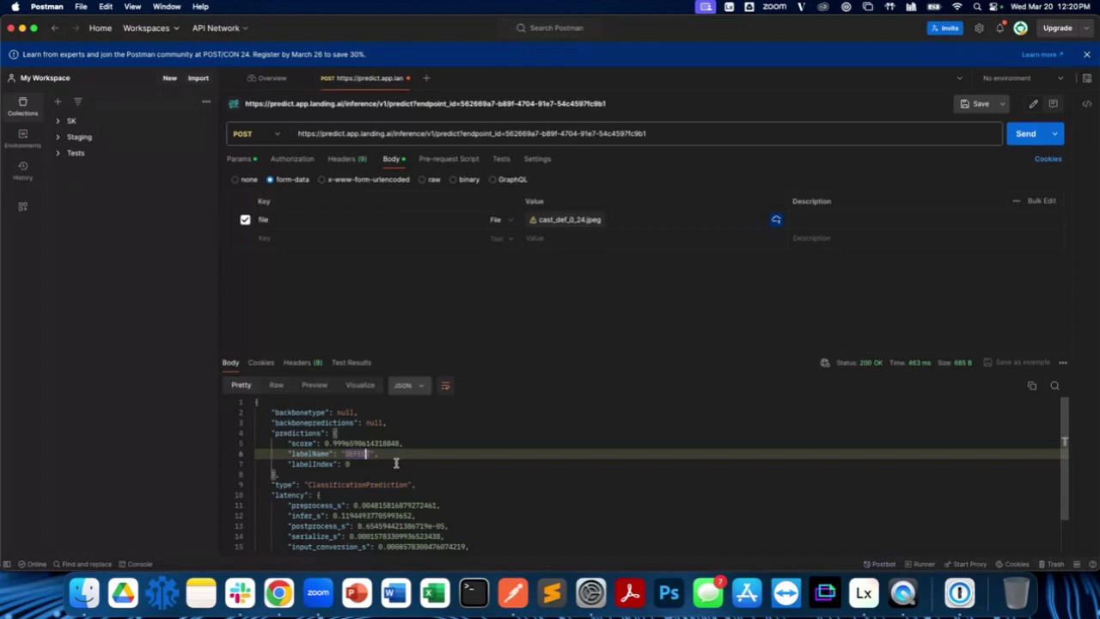
{"action": "scroll", "coordinate": [396, 463], "scroll_direction": "down", "scroll_amount": 2}
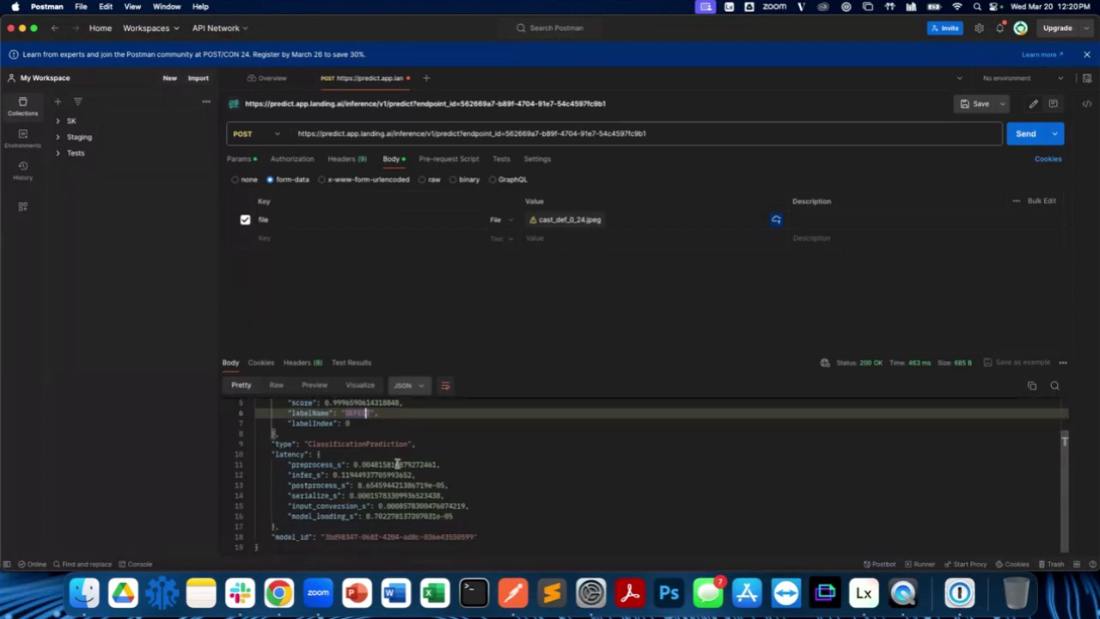
{"action": "scroll", "coordinate": [396, 463], "scroll_direction": "up", "scroll_amount": 2}
{"action": "scroll", "coordinate": [396, 463], "scroll_direction": "down", "scroll_amount": 2}
{"action": "scroll", "coordinate": [408, 538], "scroll_direction": "up", "scroll_amount": 2}
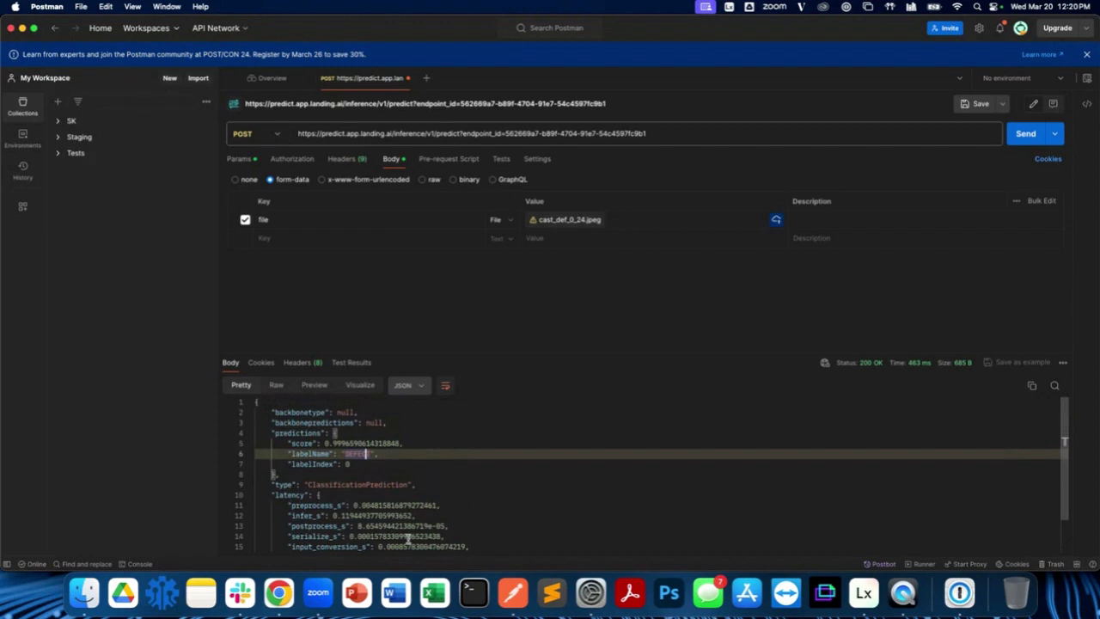
{"action": "left_click", "coordinate": [378, 470]}
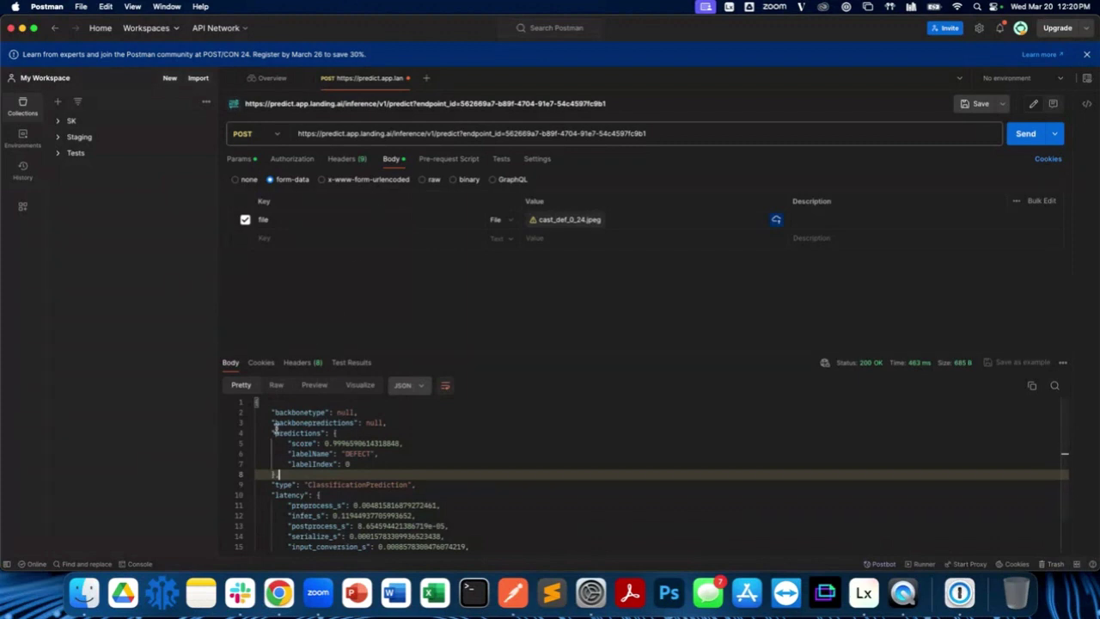
Step: Switch to LandingLens in Chrome, close the API key dialog and open the Deploy page of the Metal Casts Defect Identifier project
{"action": "left_click", "coordinate": [279, 599]}
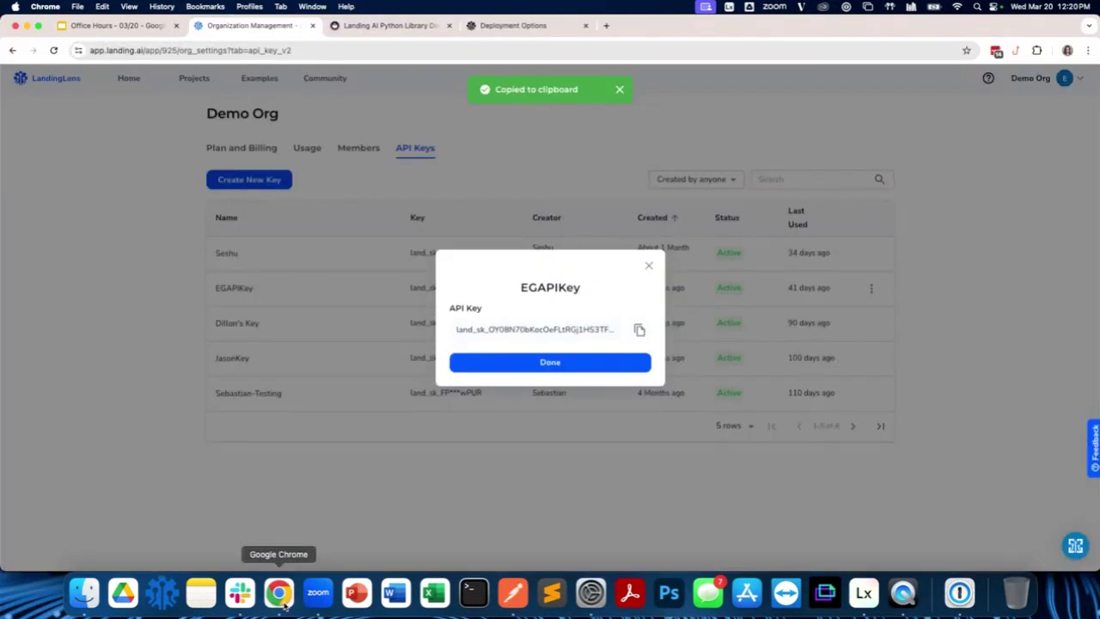
{"action": "left_click", "coordinate": [648, 267]}
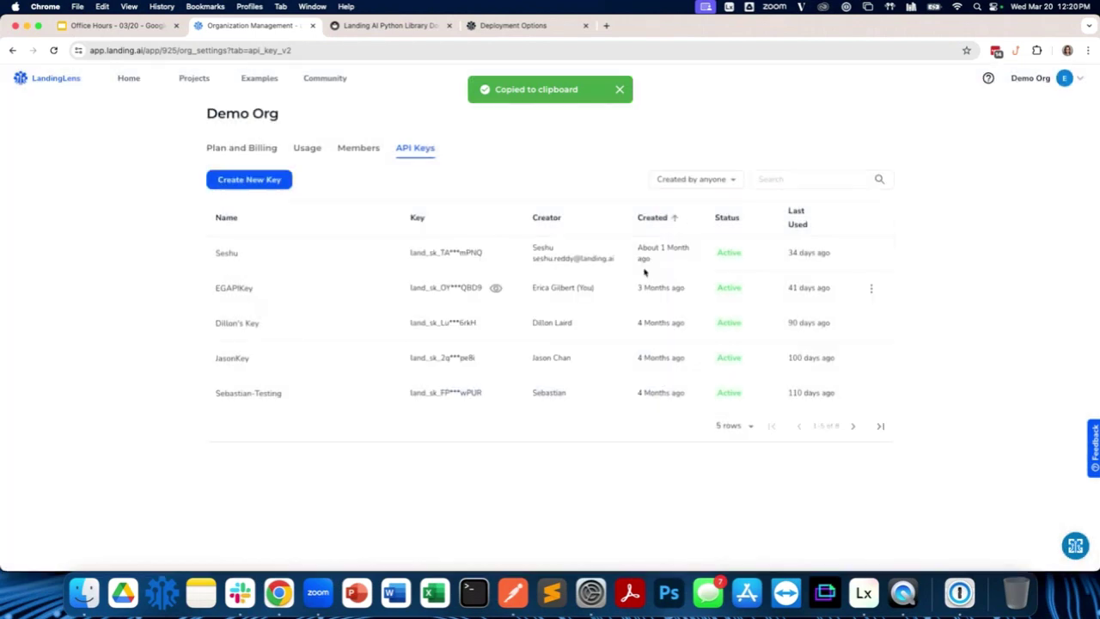
{"action": "left_click", "coordinate": [195, 82]}
{"action": "left_click", "coordinate": [422, 197]}
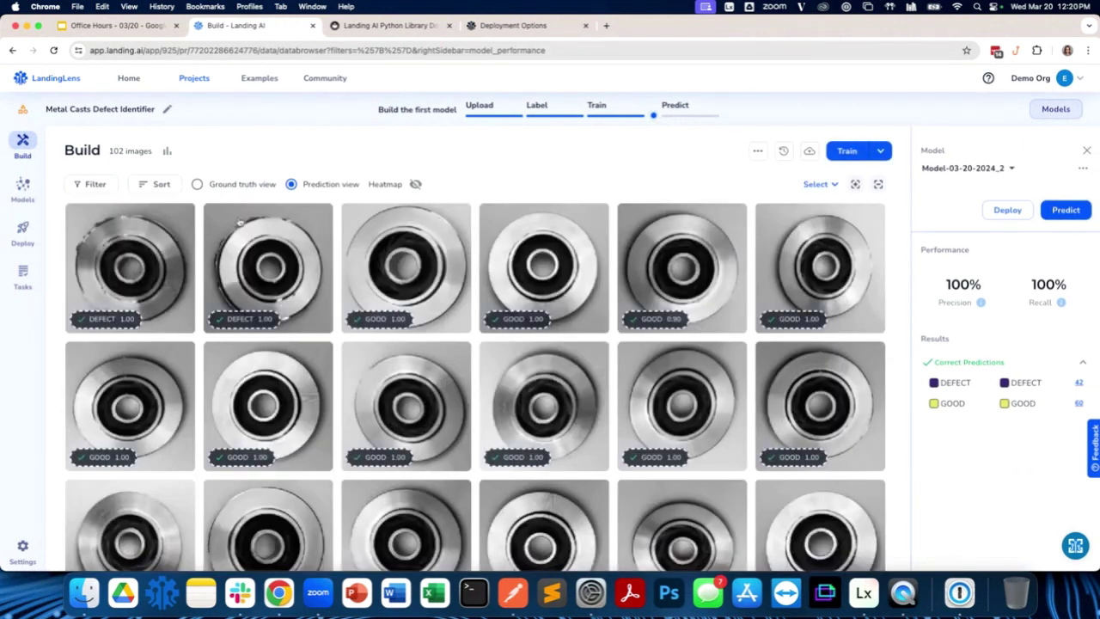
{"action": "left_click", "coordinate": [24, 239]}
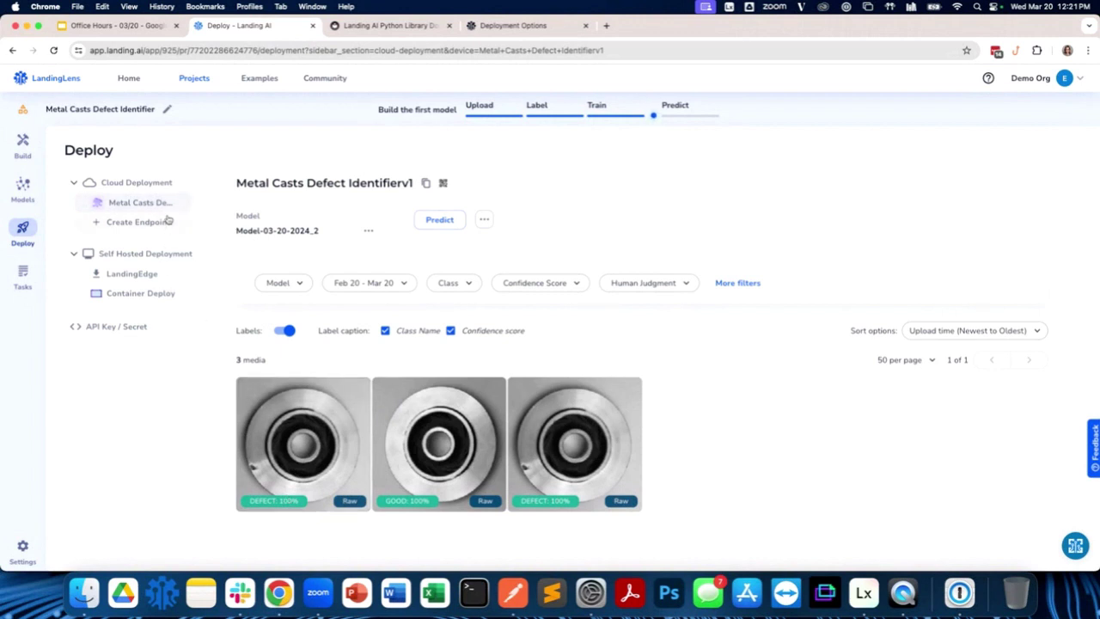
Step: Review the Windows and Linux download options for LandingEdge, and close the download dialog
{"action": "left_click", "coordinate": [159, 274]}
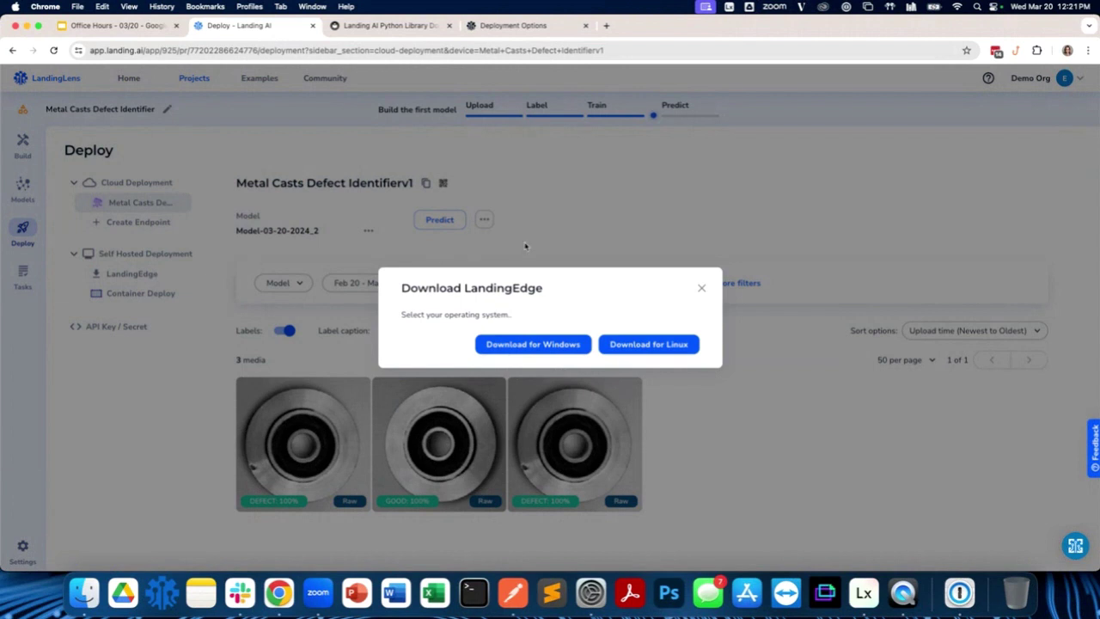
{"action": "left_click", "coordinate": [647, 344]}
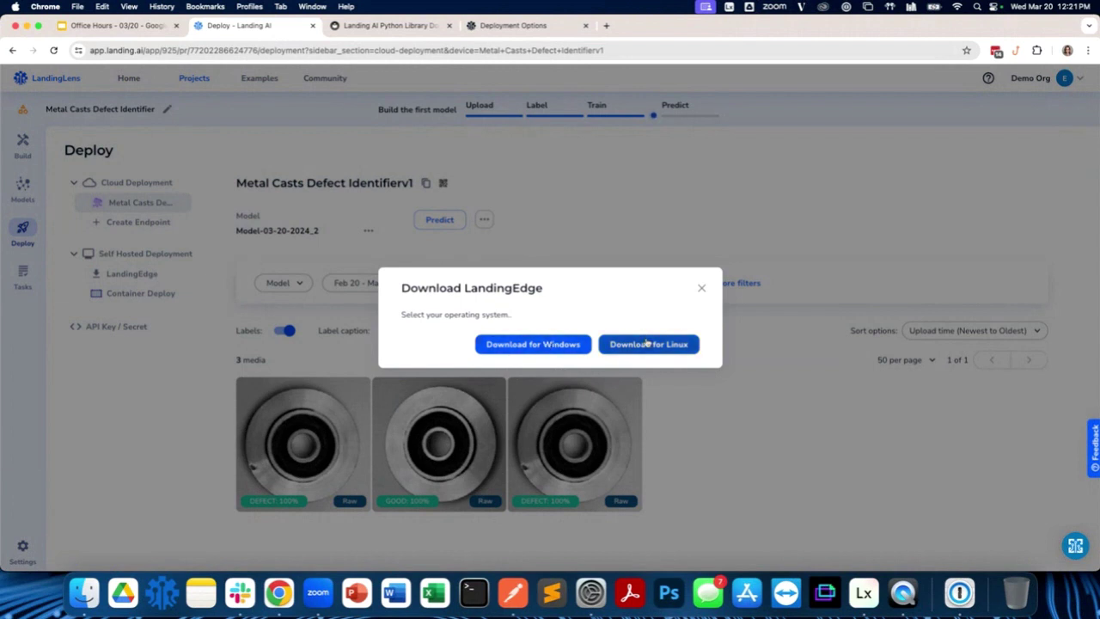
{"action": "left_click", "coordinate": [701, 288]}
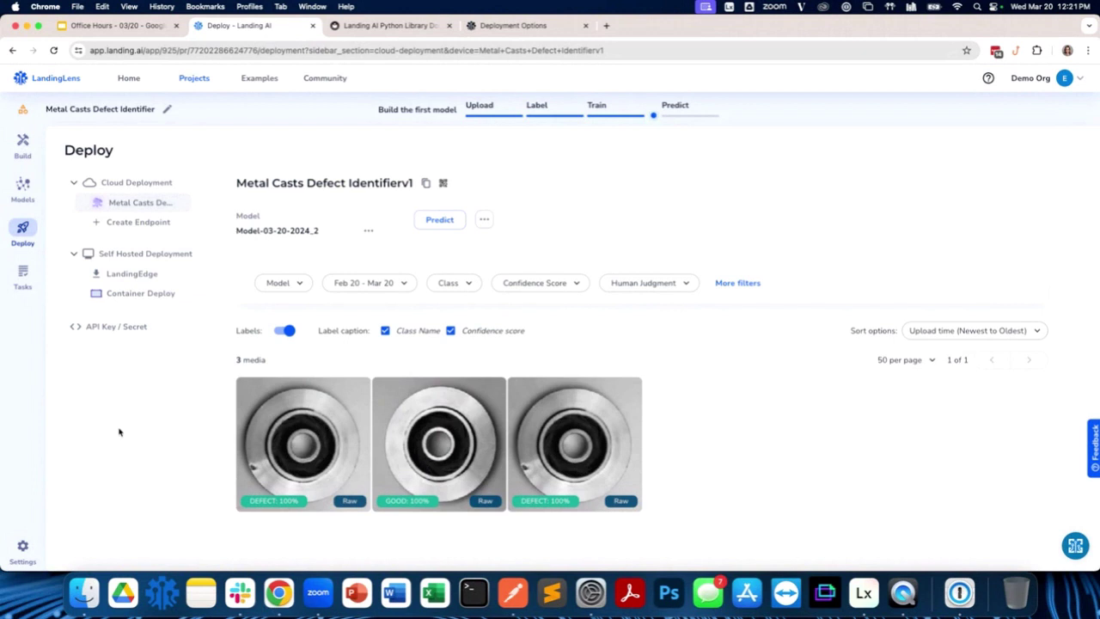
Step: Switch to the LandingEdge application, move its window fully into view and check its license settings
{"action": "left_click", "coordinate": [156, 599]}
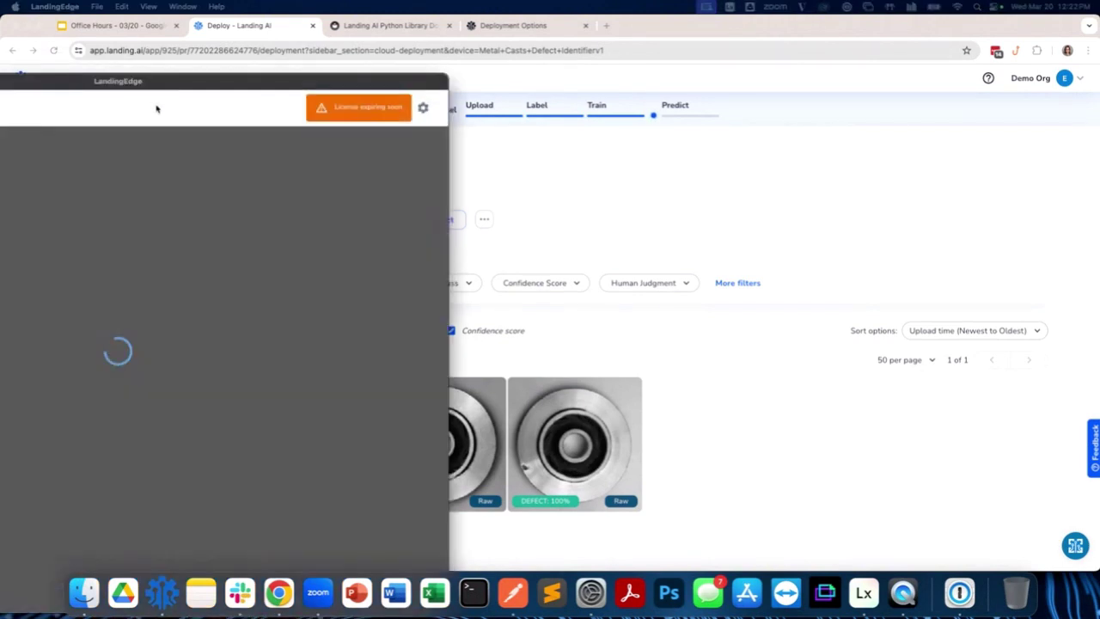
{"action": "left_click_drag", "start_coordinate": [155, 106], "coordinate": [602, 53]}
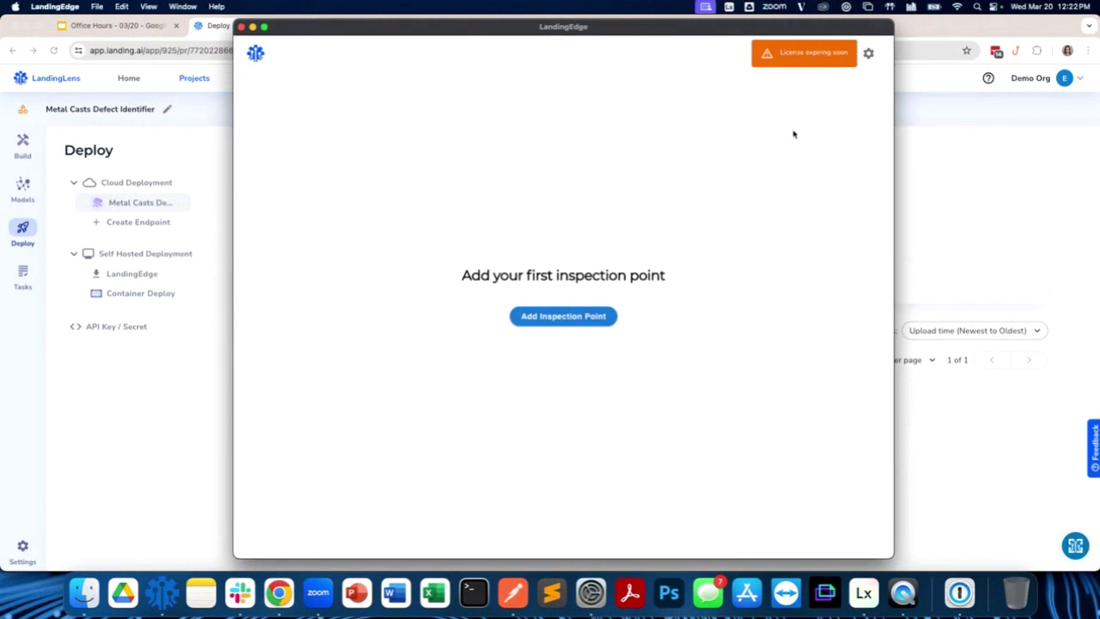
{"action": "left_click", "coordinate": [868, 57]}
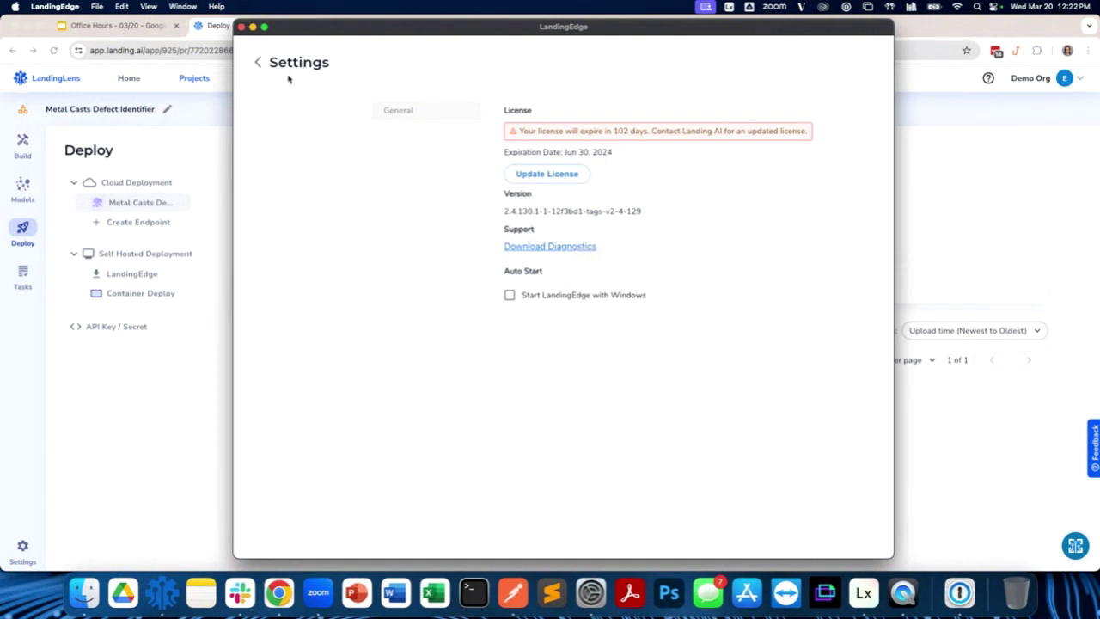
{"action": "left_click", "coordinate": [259, 64]}
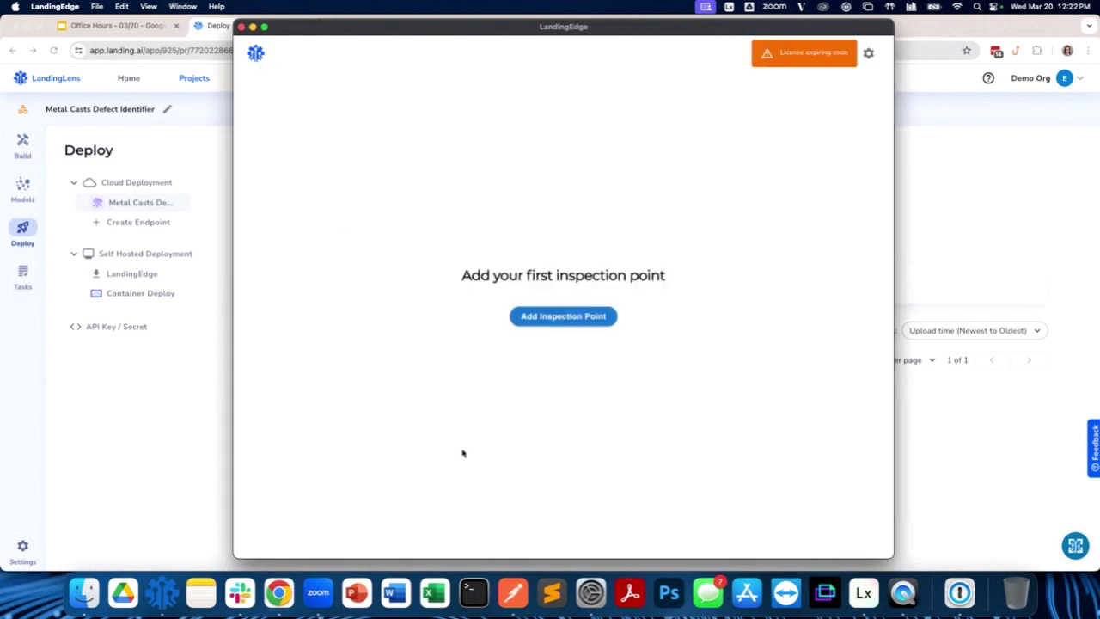
Step: Add a new inspection point named "Metal Casts Defect Identifier"
{"action": "left_click", "coordinate": [538, 321]}
{"action": "left_click", "coordinate": [519, 290]}
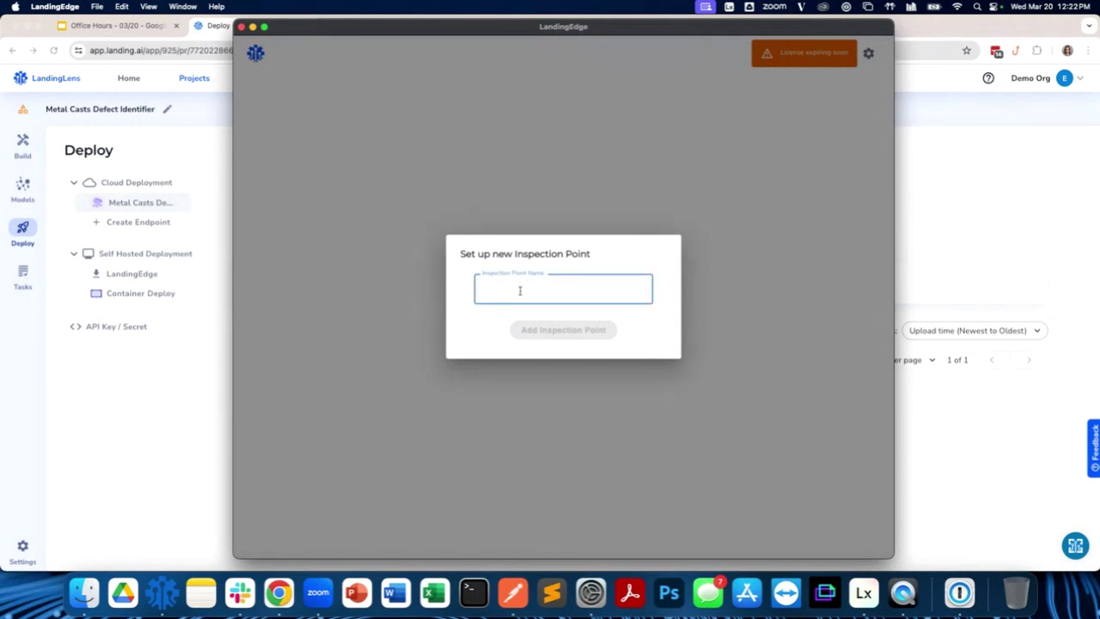
{"action": "type", "text": "Metal Casts DEfec"}
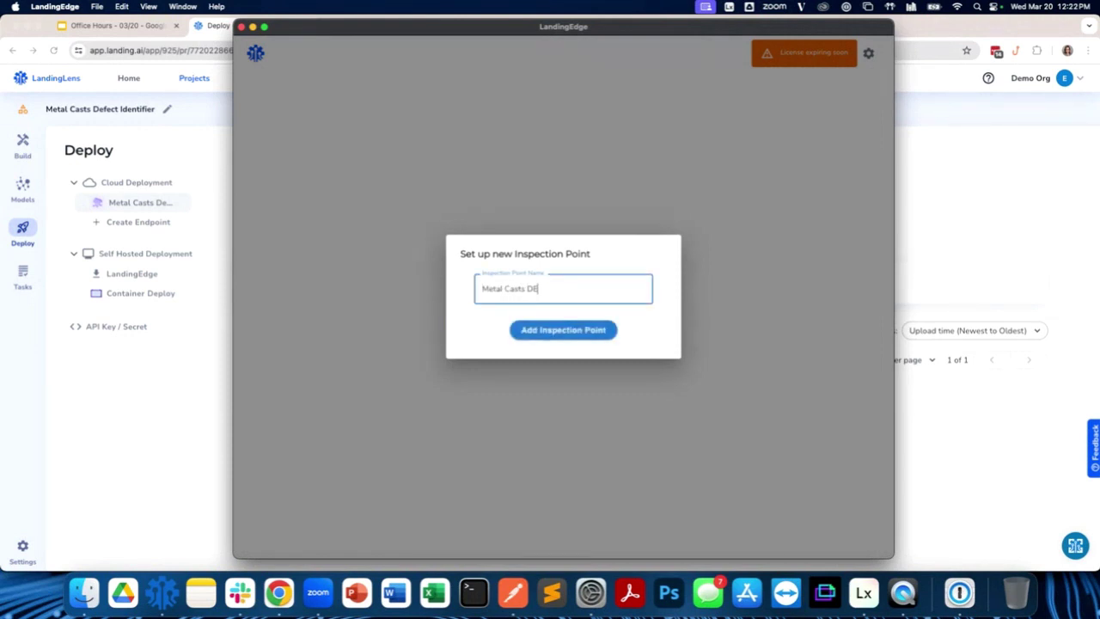
{"action": "key", "text": "BackSpace"}
{"action": "key", "text": "BackSpace"}
{"action": "key", "text": "BackSpace"}
{"action": "key", "text": "BackSpace"}
{"action": "type", "text": "efect Identifier"}
{"action": "left_click", "coordinate": [541, 333]}
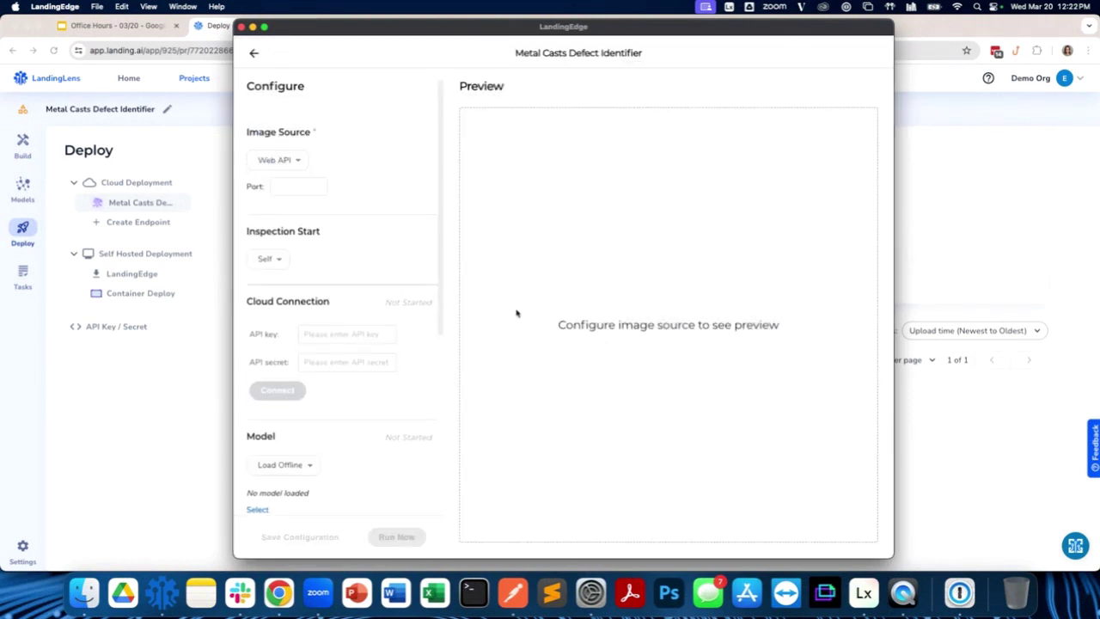
Step: Set the image source to Folder Watcher and choose the LE Folder Watcher folder on the Desktop as its input folder
{"action": "left_click", "coordinate": [290, 163]}
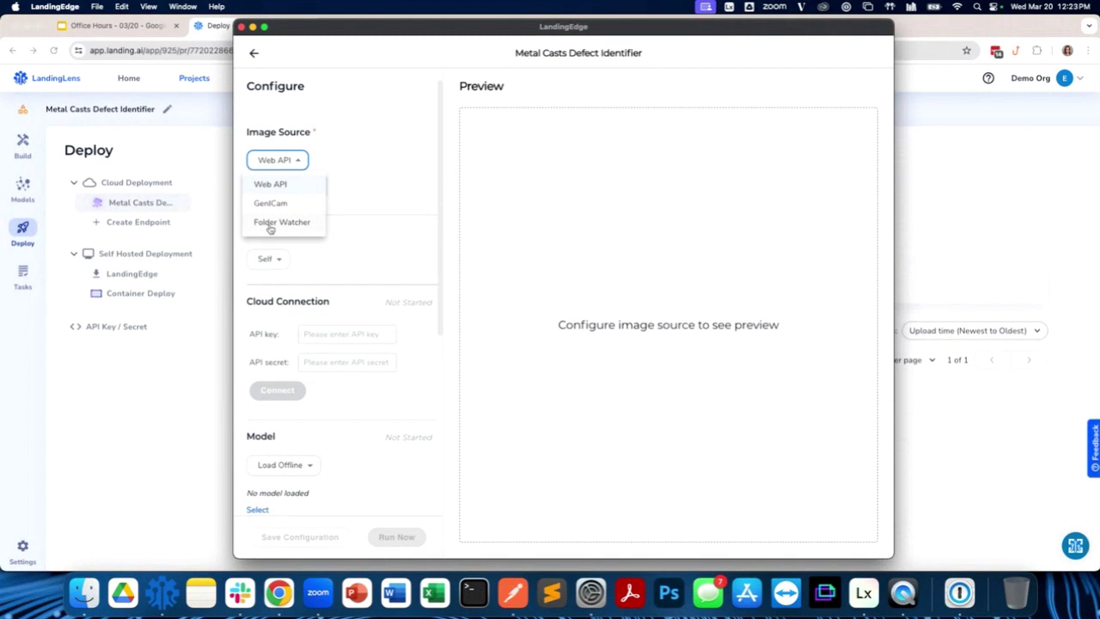
{"action": "left_click", "coordinate": [269, 225]}
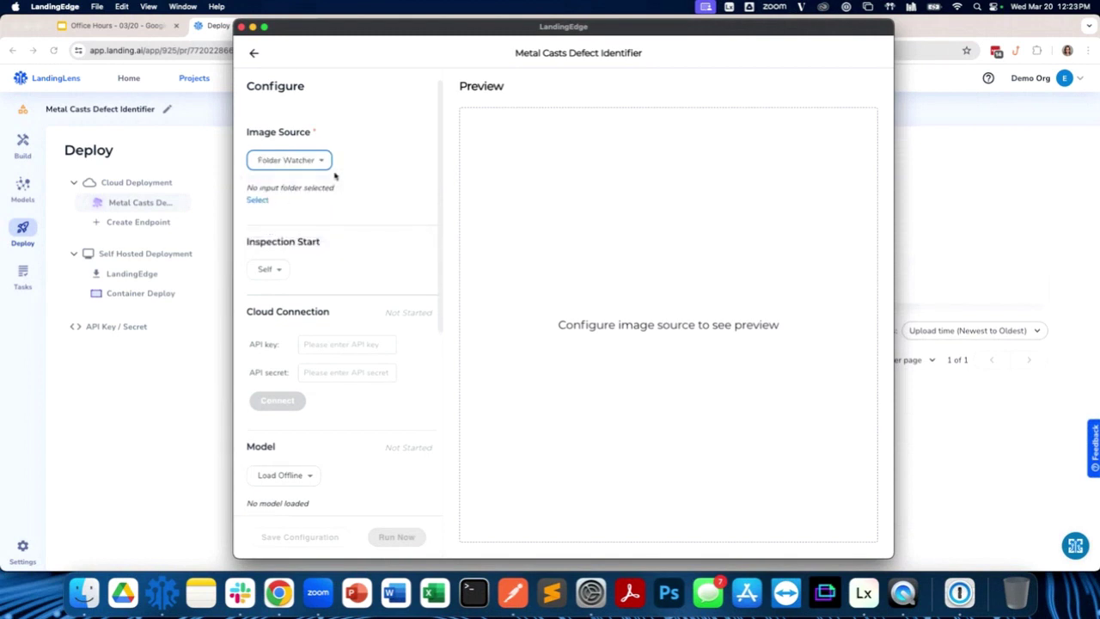
{"action": "left_click", "coordinate": [259, 202]}
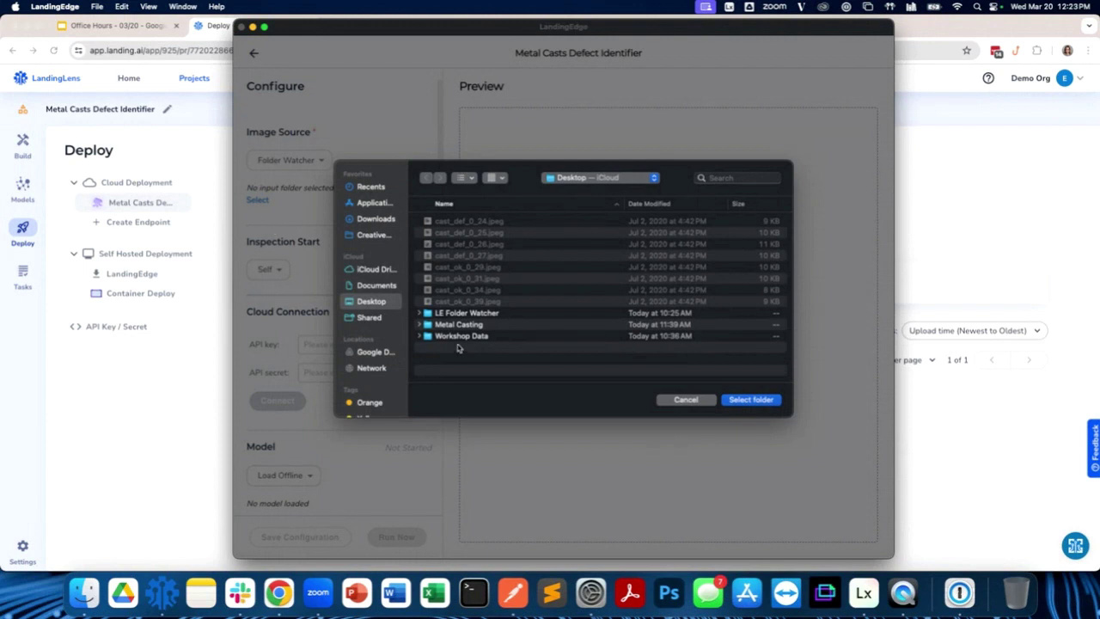
{"action": "left_click", "coordinate": [461, 314]}
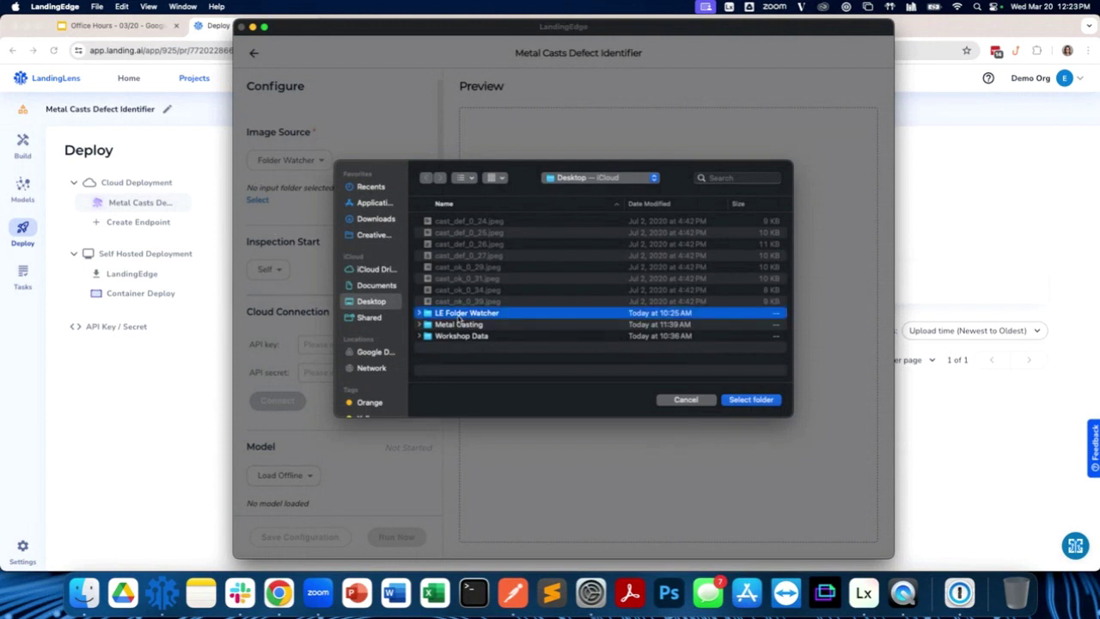
{"action": "left_click", "coordinate": [747, 401]}
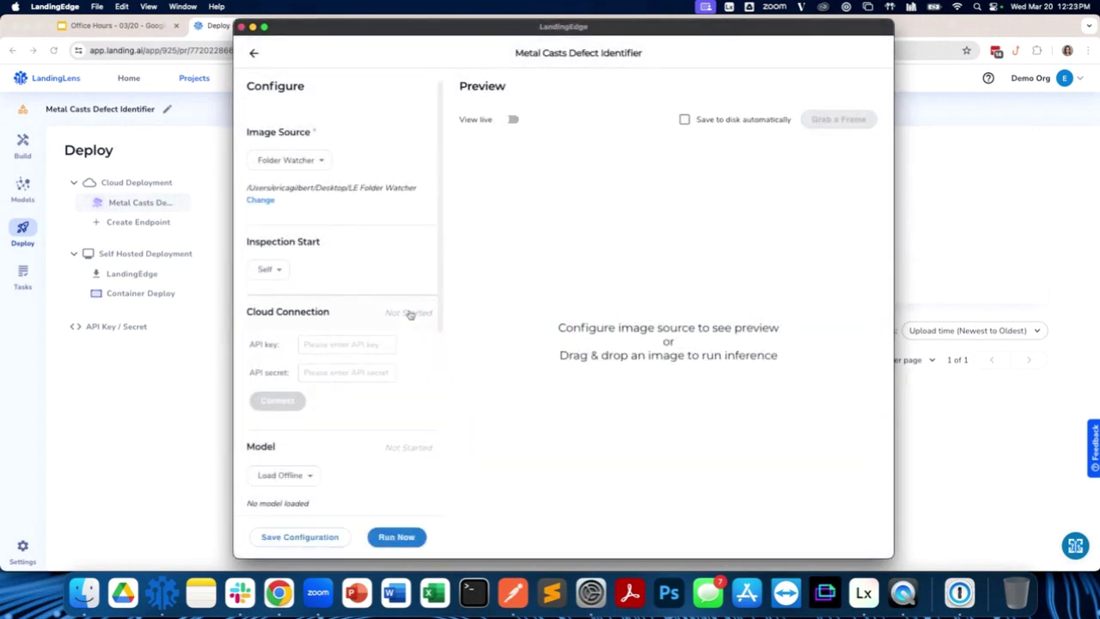
Step: Review the Inspection Start options and the Cloud Connection and Model settings of the inspection point
{"action": "left_click", "coordinate": [273, 269]}
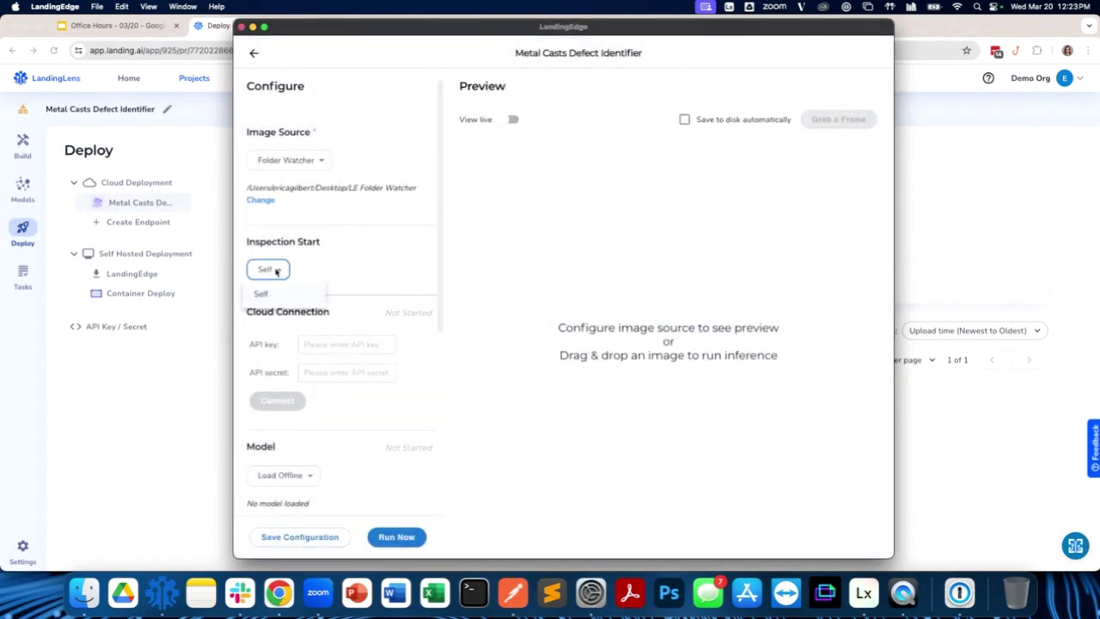
{"action": "left_click", "coordinate": [328, 272]}
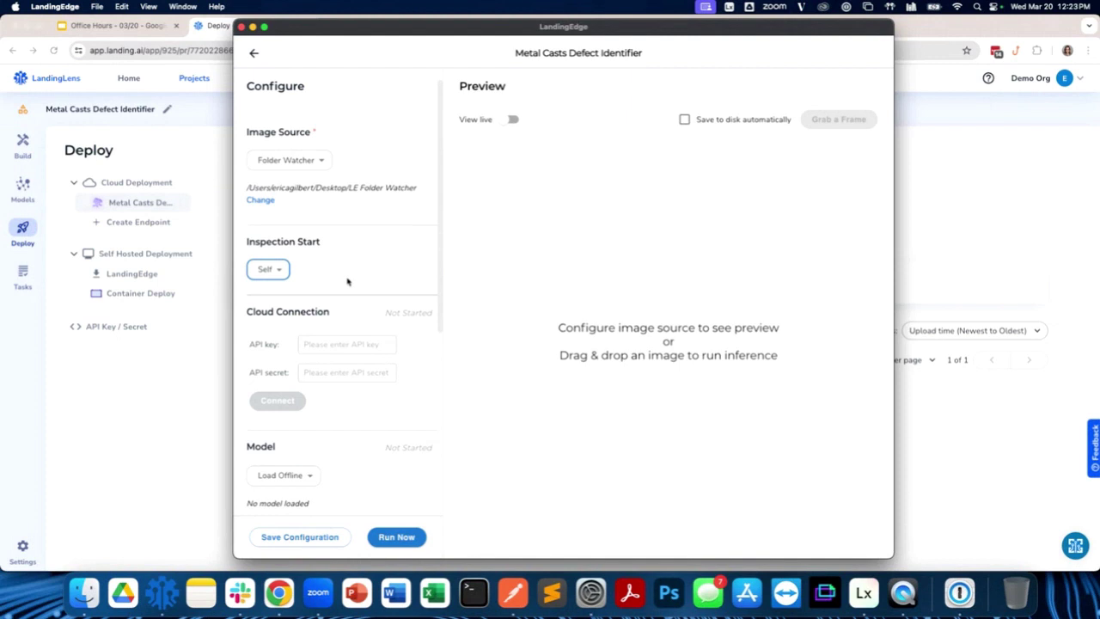
{"action": "left_click", "coordinate": [322, 346]}
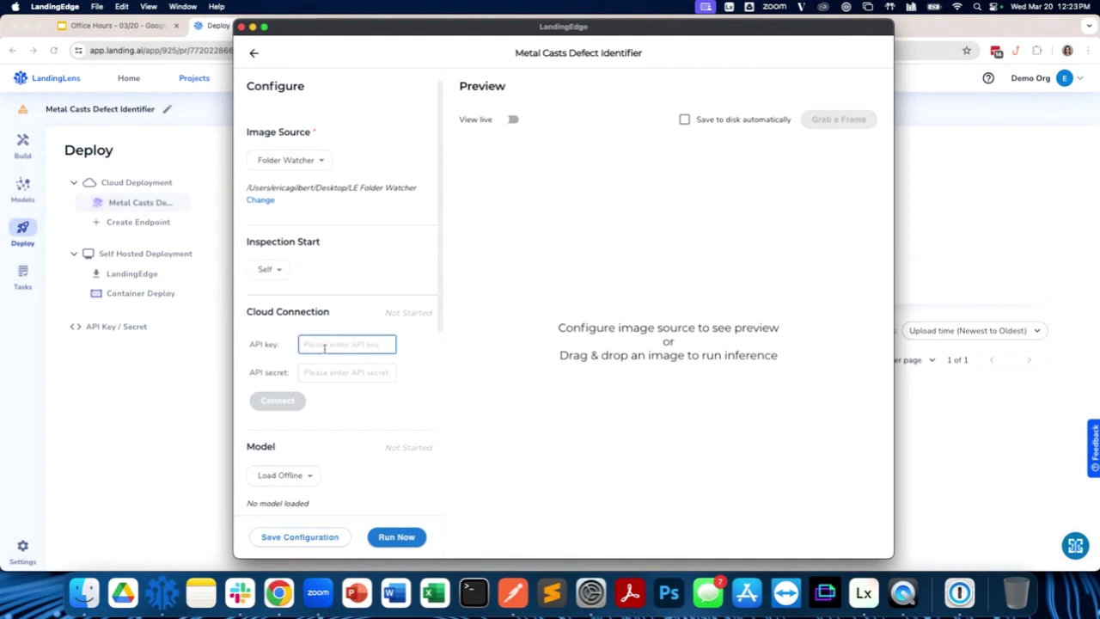
{"action": "scroll", "coordinate": [326, 344], "scroll_direction": "down", "scroll_amount": 2}
{"action": "scroll", "coordinate": [327, 344], "scroll_direction": "up", "scroll_amount": 1}
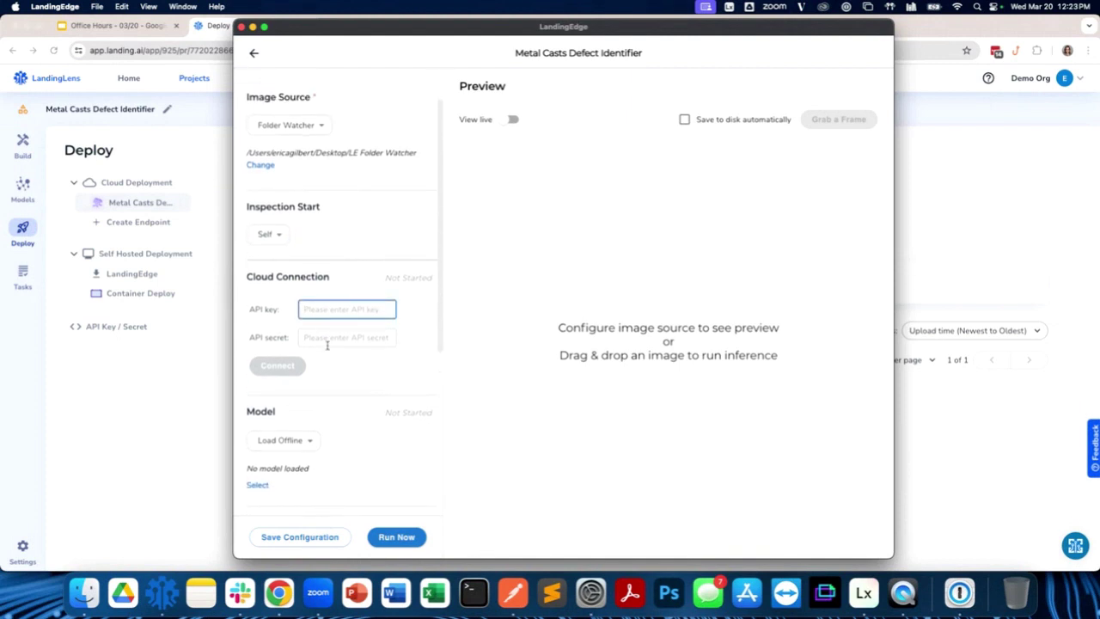
{"action": "scroll", "coordinate": [326, 345], "scroll_direction": "up", "scroll_amount": 2}
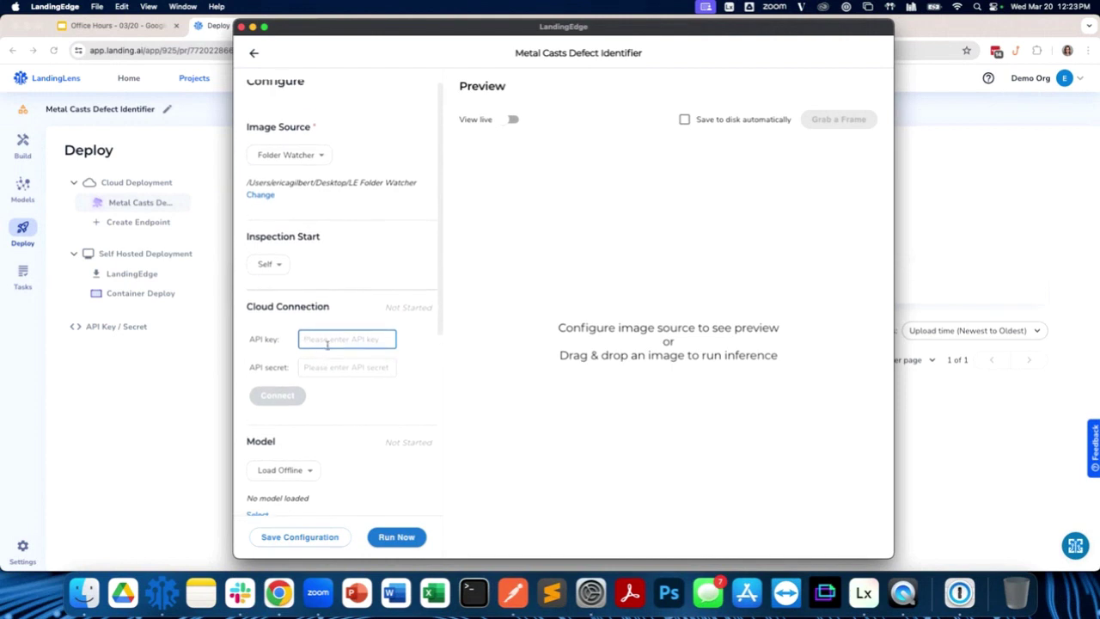
Step: Switch to LandingLens, open the project's Models page and show the additional actions for Model-03-20-2024_2
{"action": "left_click", "coordinate": [198, 356]}
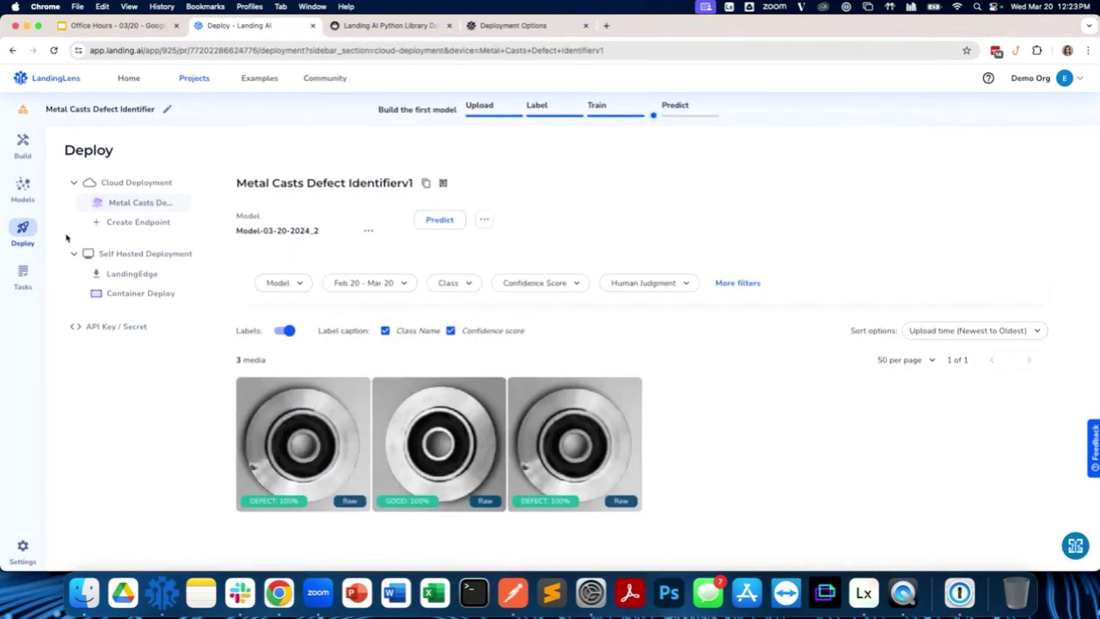
{"action": "left_click", "coordinate": [27, 196]}
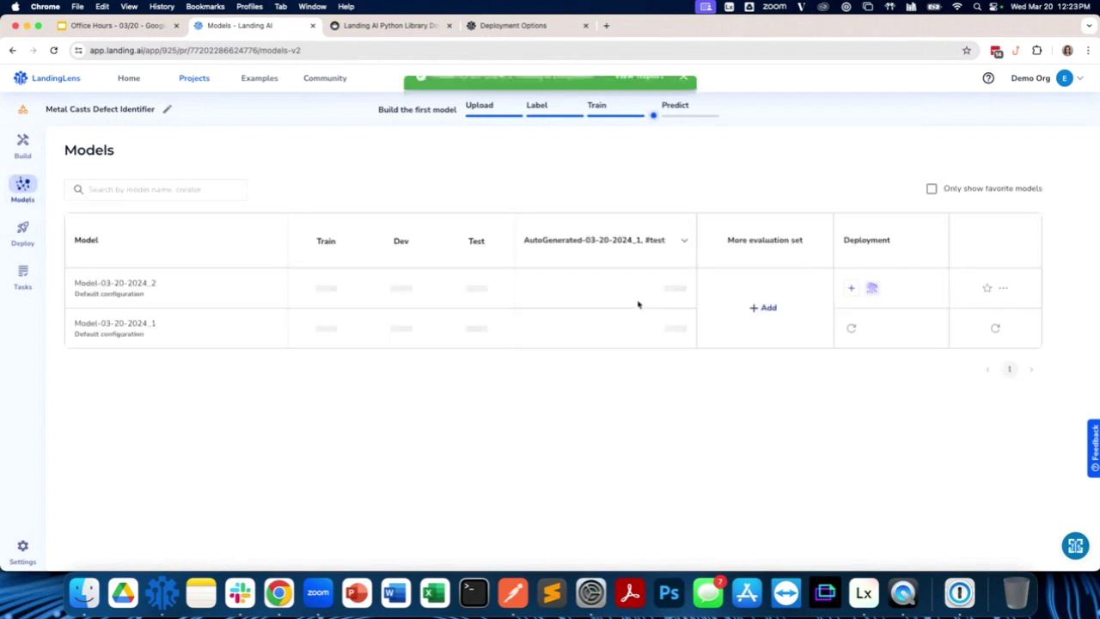
{"action": "left_click", "coordinate": [1004, 290]}
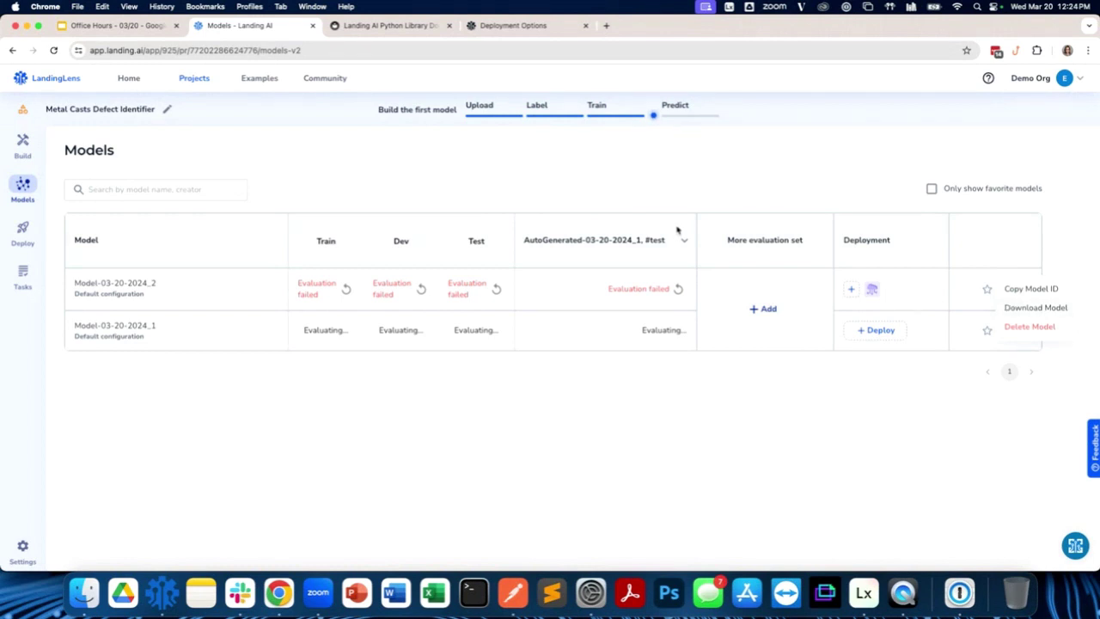
Step: Check the Cloud Connection fields in LandingEdge, and open the organization's API Keys page in LandingLens
{"action": "left_click", "coordinate": [177, 591]}
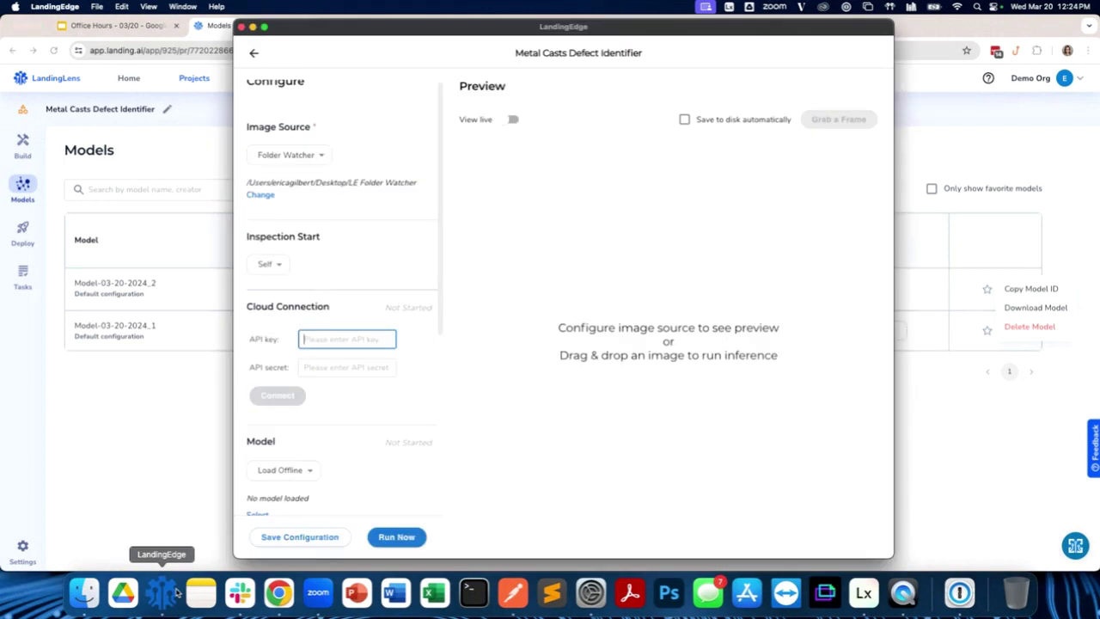
{"action": "left_click", "coordinate": [1070, 82]}
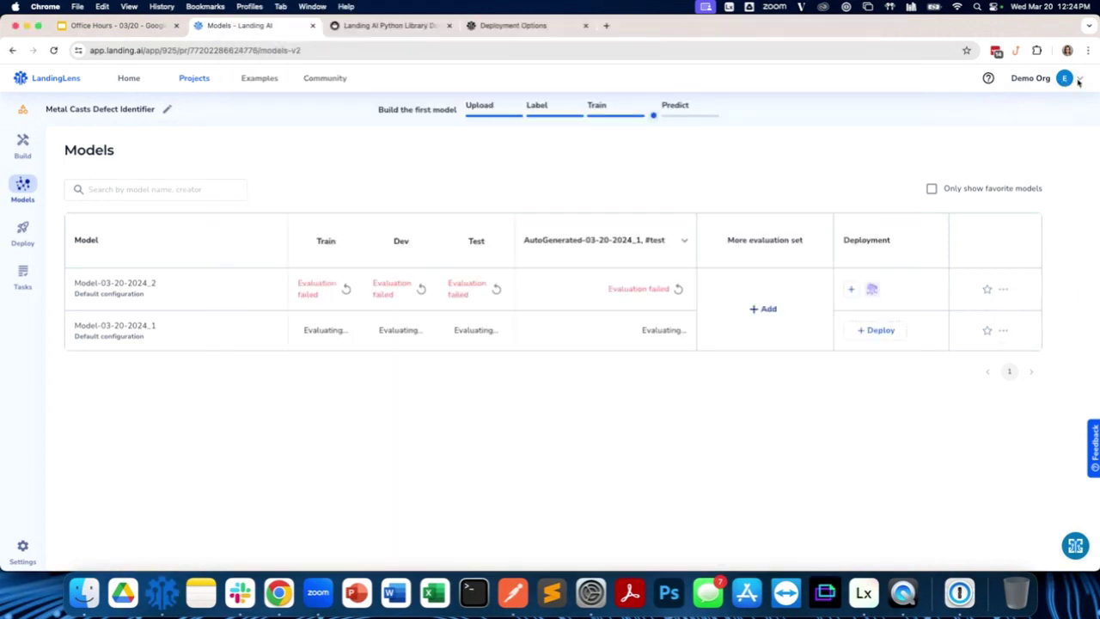
{"action": "left_click", "coordinate": [1078, 80]}
{"action": "left_click", "coordinate": [951, 227]}
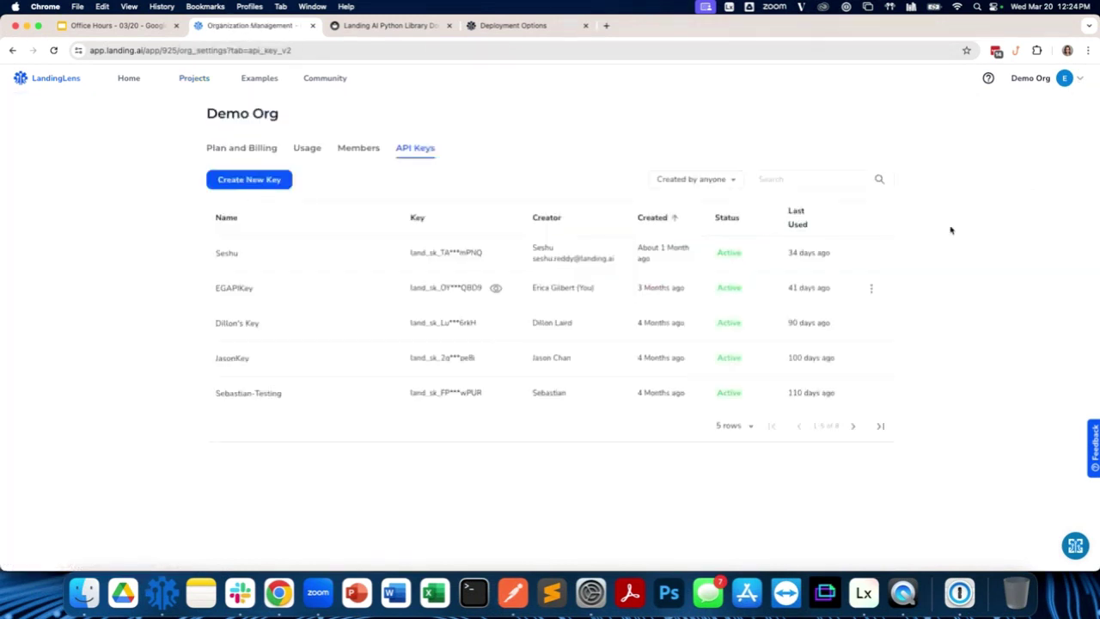
Step: Copy the EGAPIKey API key, switch to LandingEdge and establish the cloud connection with that key and an API secret
{"action": "left_click", "coordinate": [502, 291]}
{"action": "left_click", "coordinate": [639, 332]}
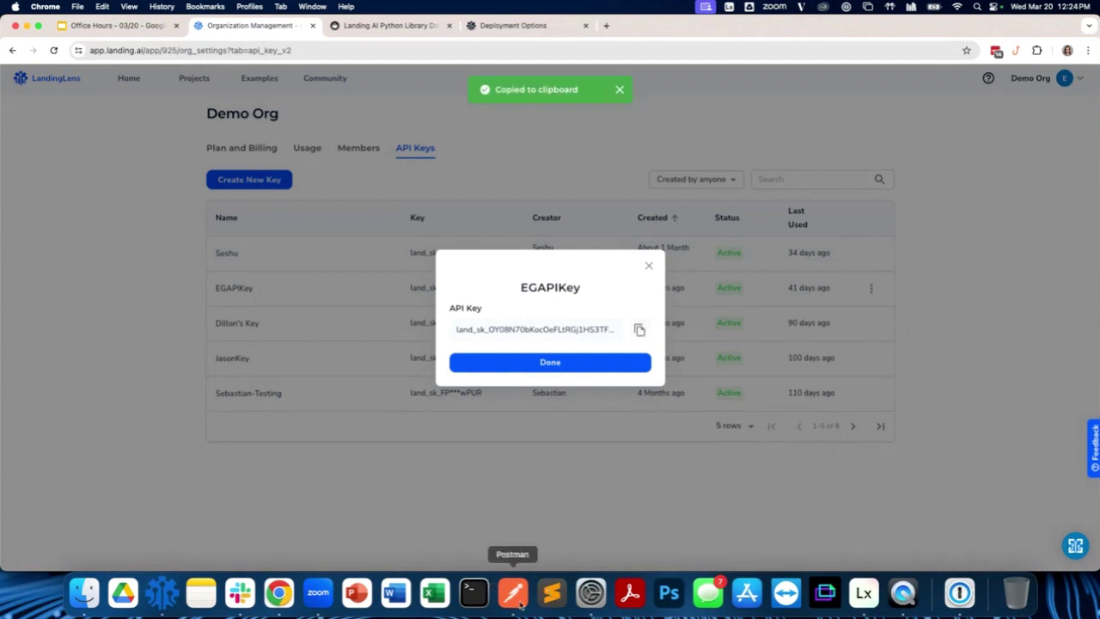
{"action": "left_click", "coordinate": [162, 601]}
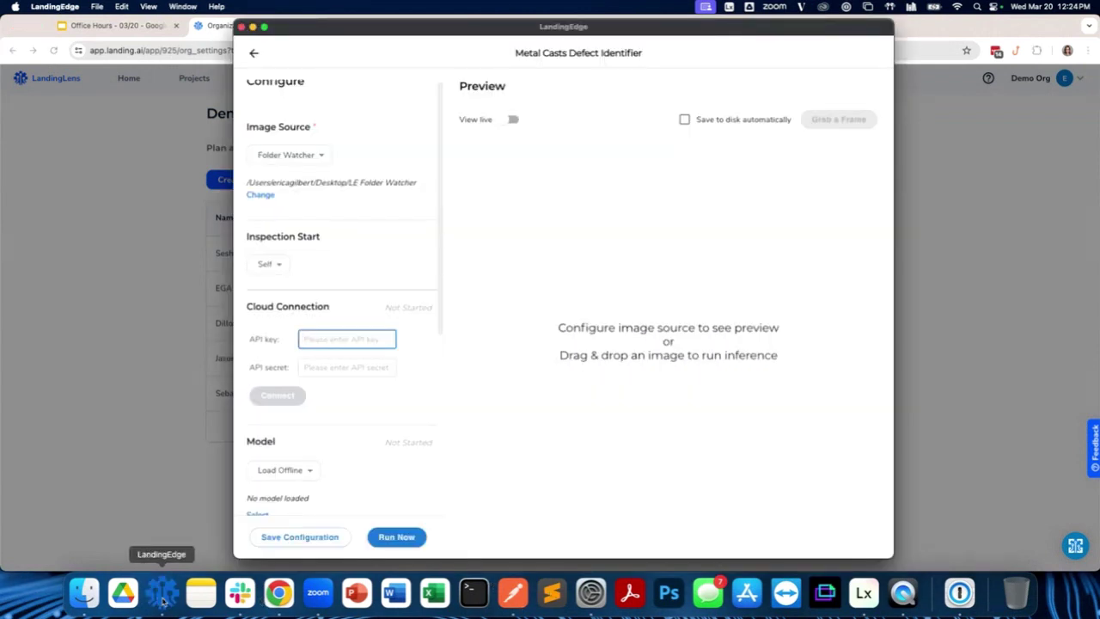
{"action": "key", "text": "super+v"}
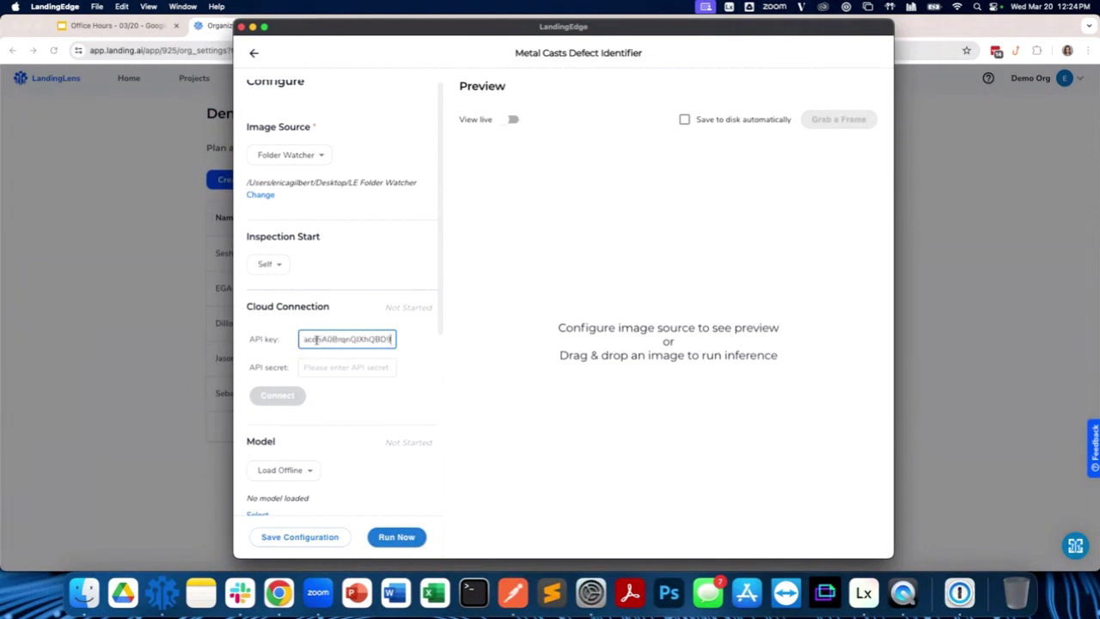
{"action": "left_click", "coordinate": [317, 364]}
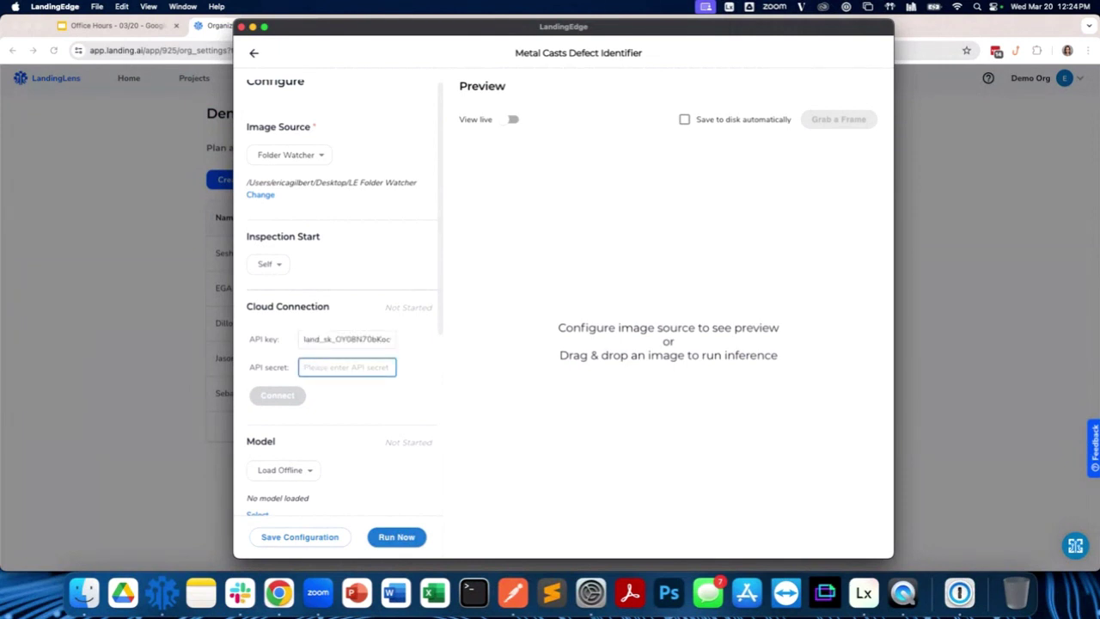
{"action": "type", "text": "n"}
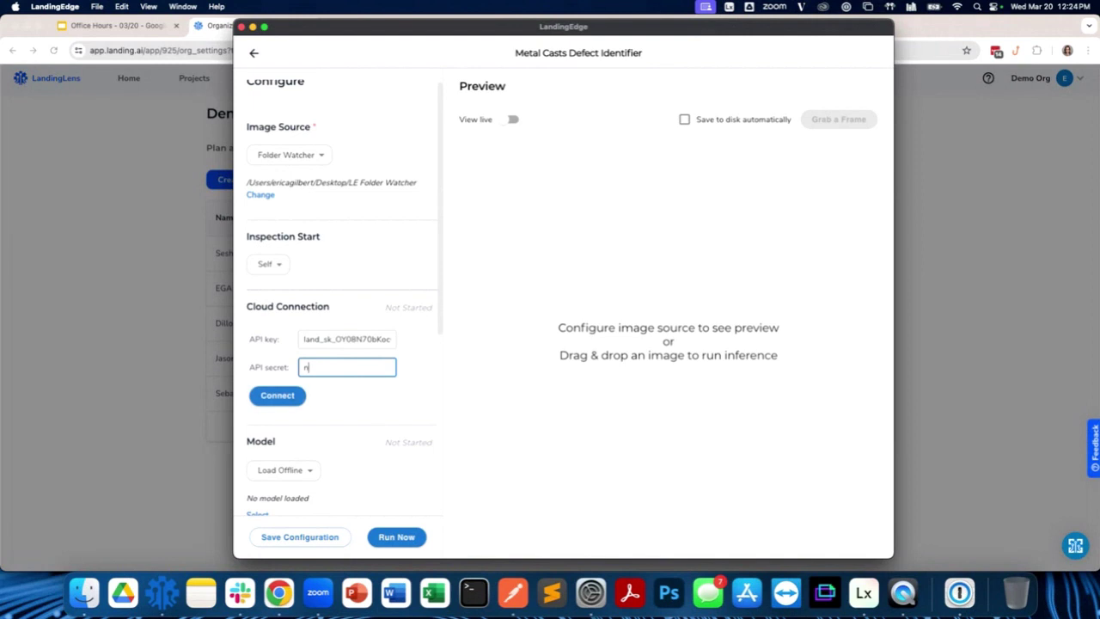
{"action": "left_click", "coordinate": [284, 395]}
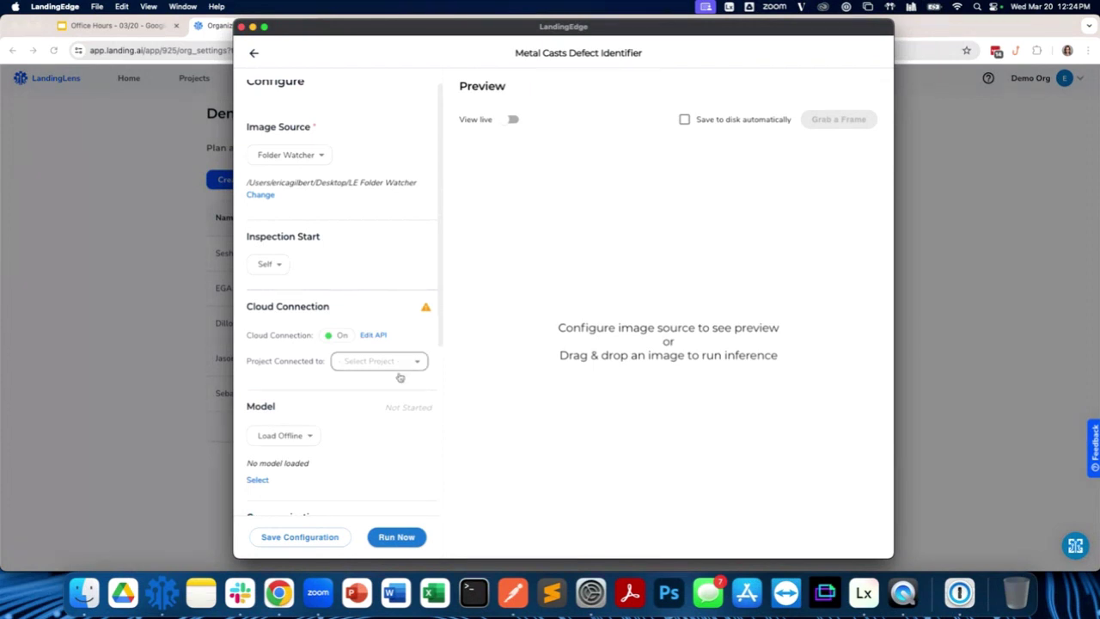
Step: Connect the inspection point to the Metal Casts Defect Identifier project in the Cloud Connection settings
{"action": "scroll", "coordinate": [399, 377], "scroll_direction": "up", "scroll_amount": 1}
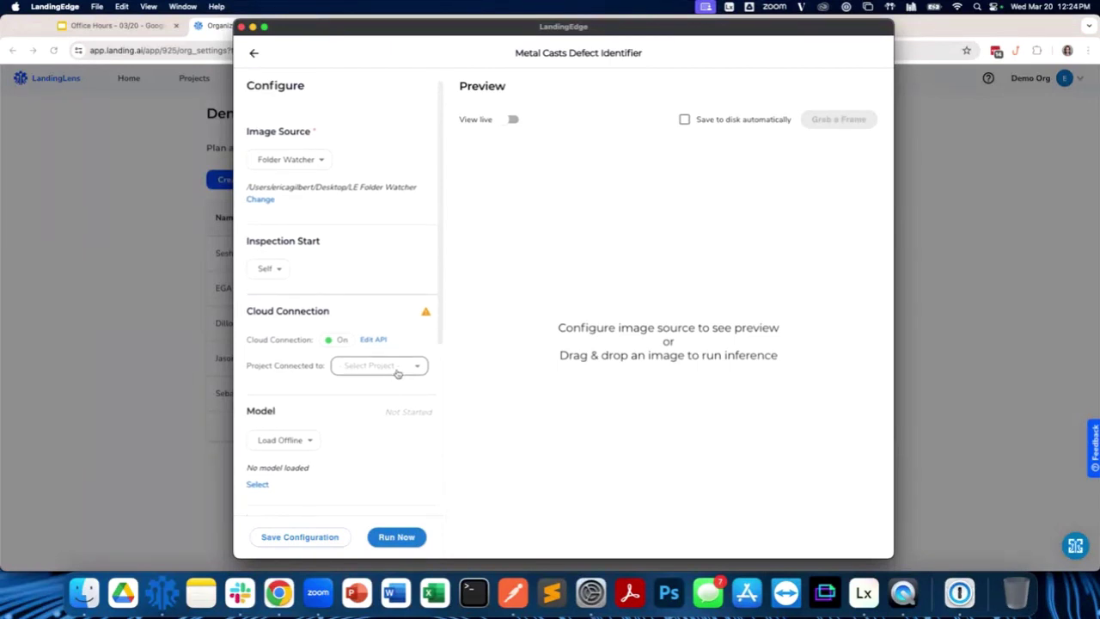
{"action": "left_click", "coordinate": [397, 369]}
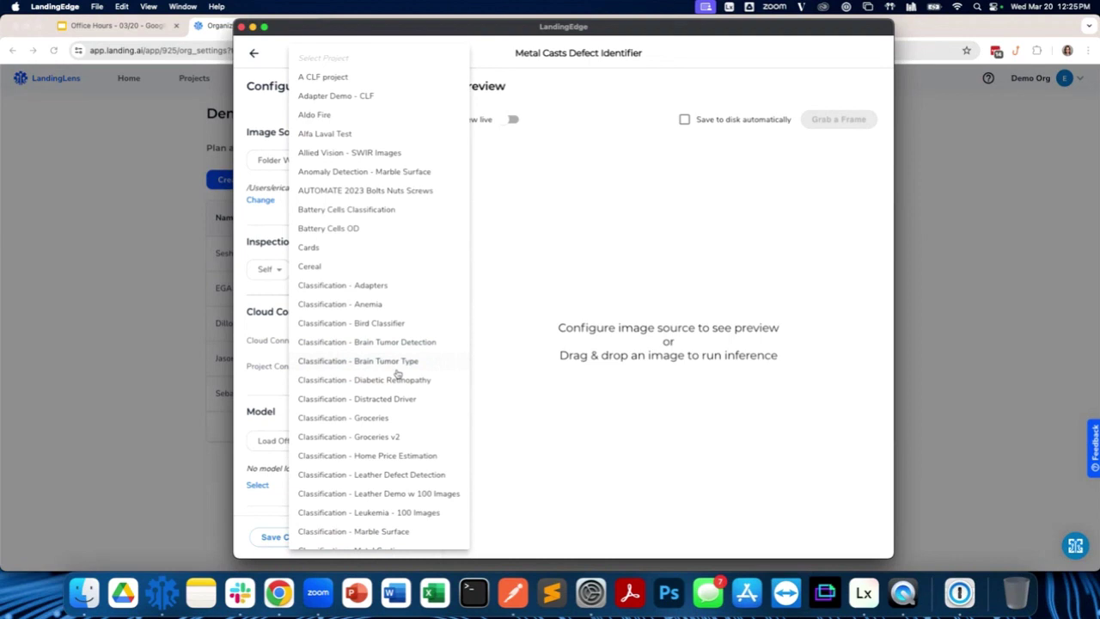
{"action": "scroll", "coordinate": [398, 373], "scroll_direction": "down", "scroll_amount": 20}
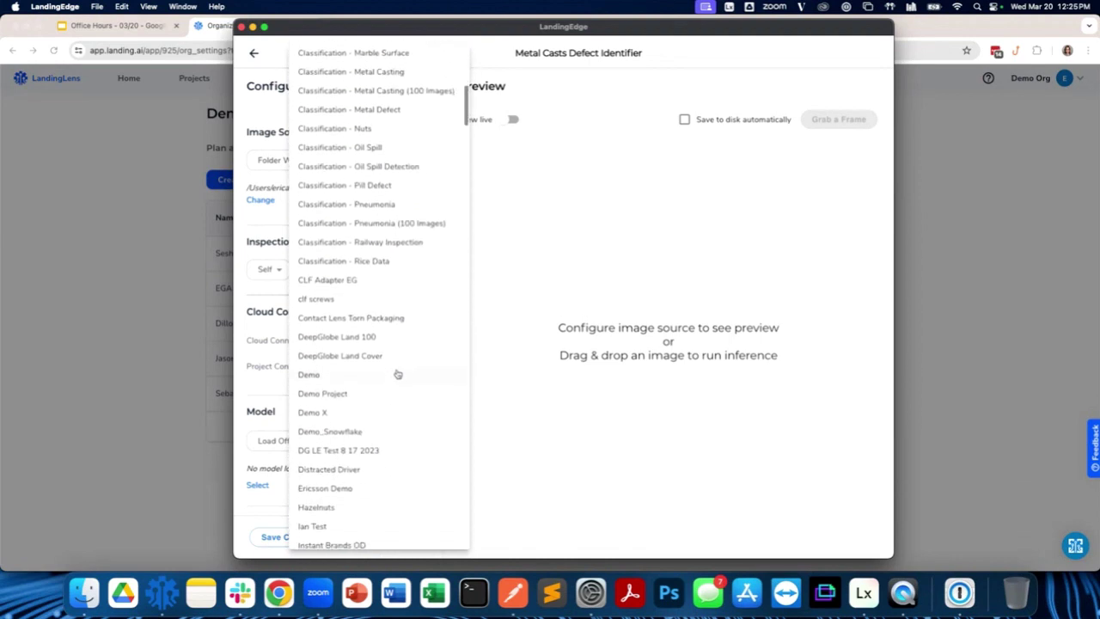
{"action": "scroll", "coordinate": [398, 374], "scroll_direction": "down", "scroll_amount": 20}
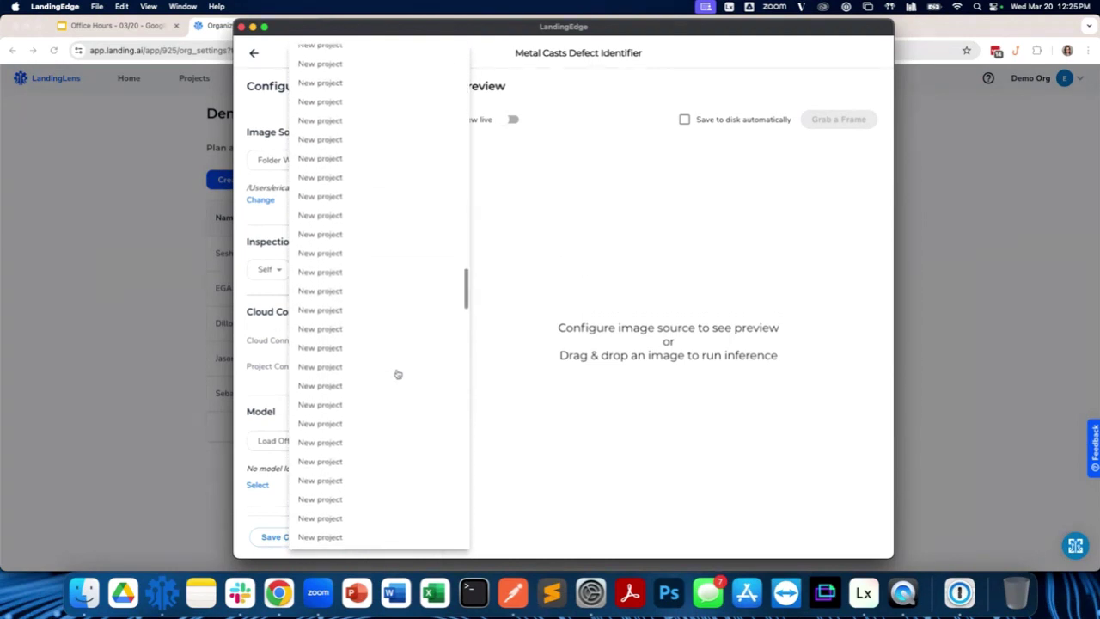
{"action": "scroll", "coordinate": [398, 374], "scroll_direction": "down", "scroll_amount": 20}
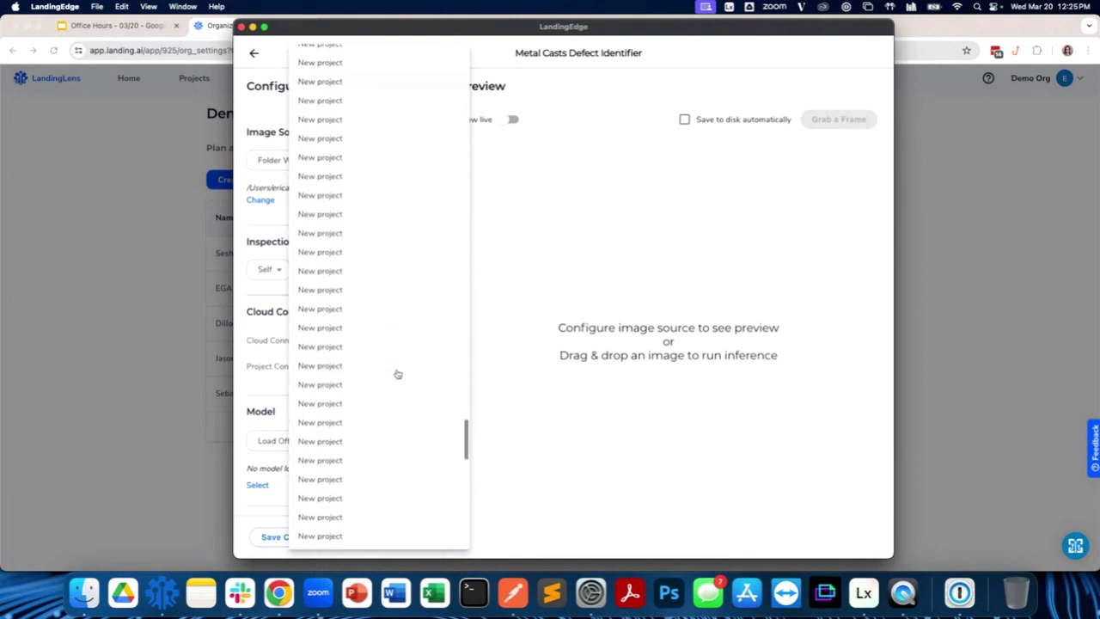
{"action": "scroll", "coordinate": [398, 373], "scroll_direction": "down", "scroll_amount": 10}
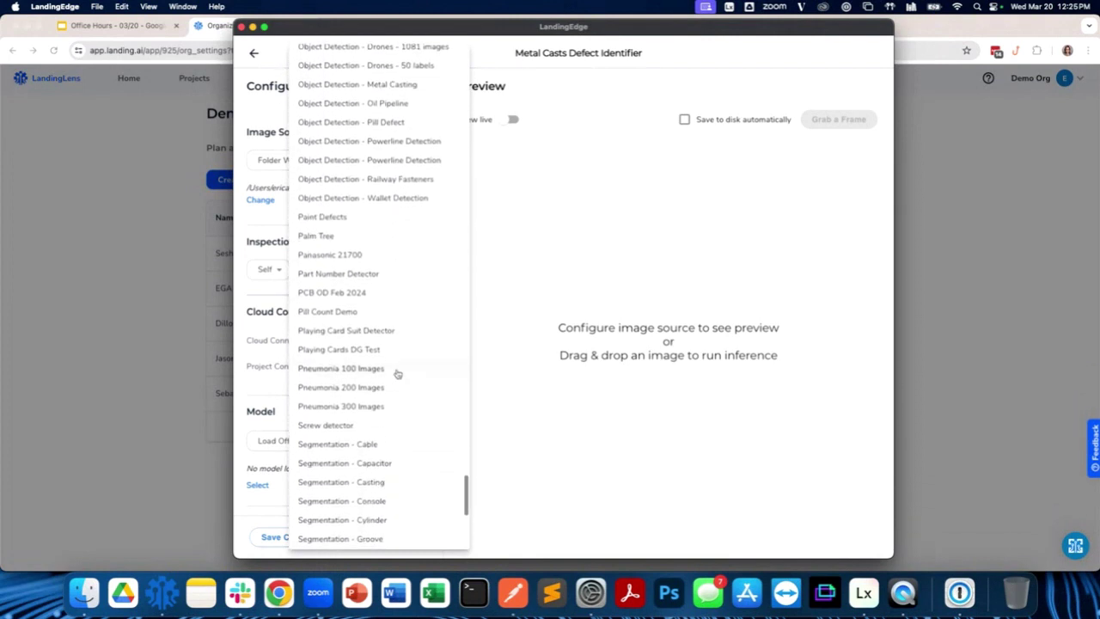
{"action": "scroll", "coordinate": [398, 373], "scroll_direction": "up", "scroll_amount": 20}
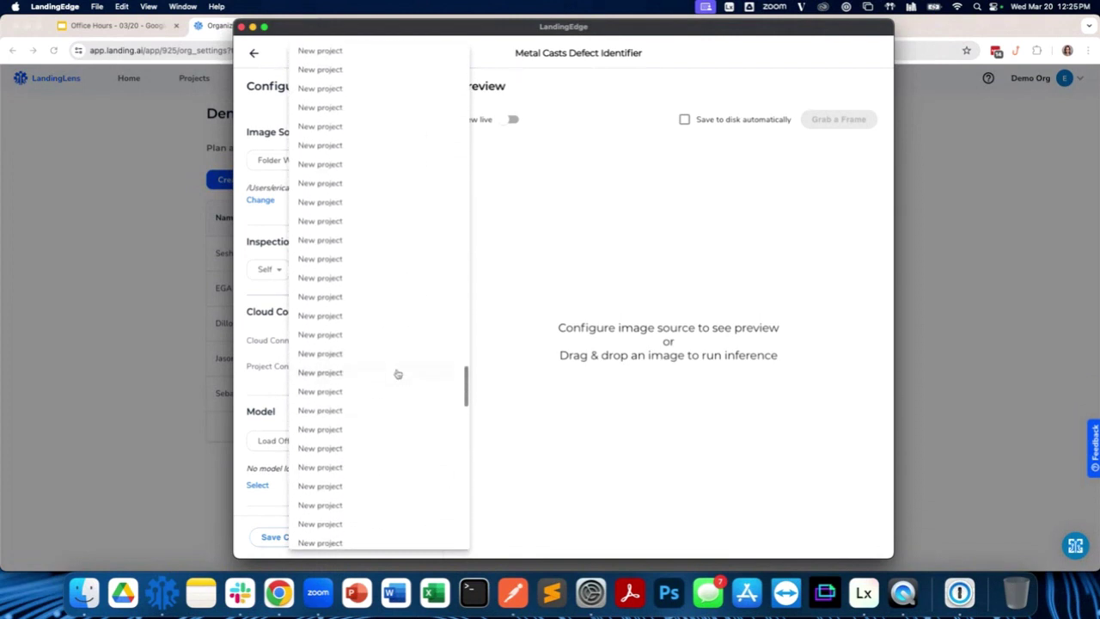
{"action": "scroll", "coordinate": [398, 373], "scroll_direction": "up", "scroll_amount": 20}
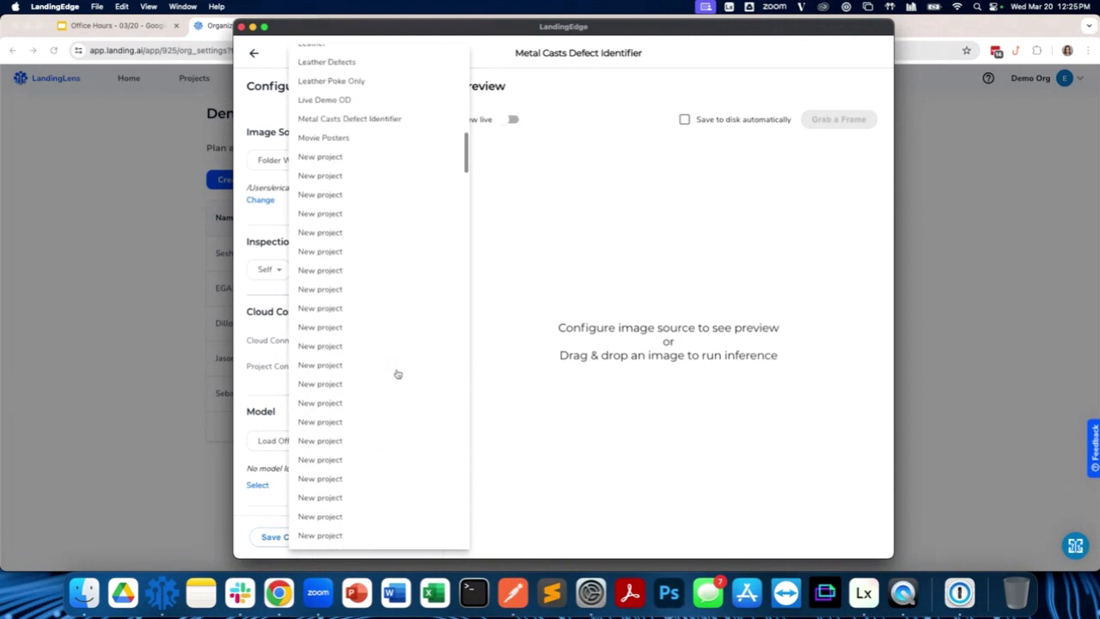
{"action": "scroll", "coordinate": [398, 373], "scroll_direction": "down", "scroll_amount": 5}
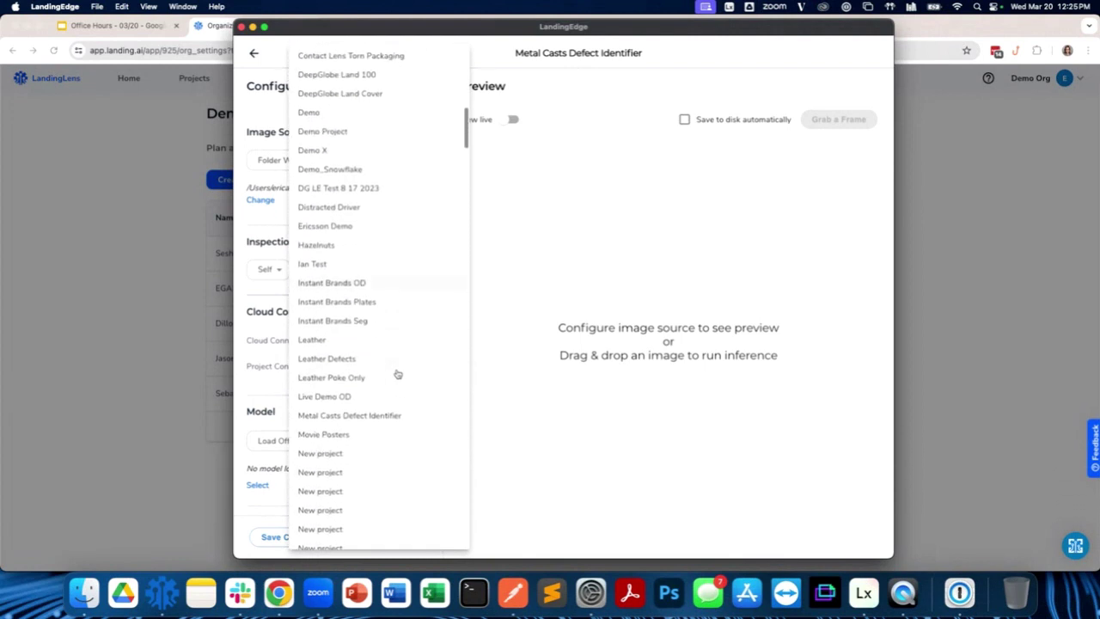
{"action": "left_click", "coordinate": [389, 416]}
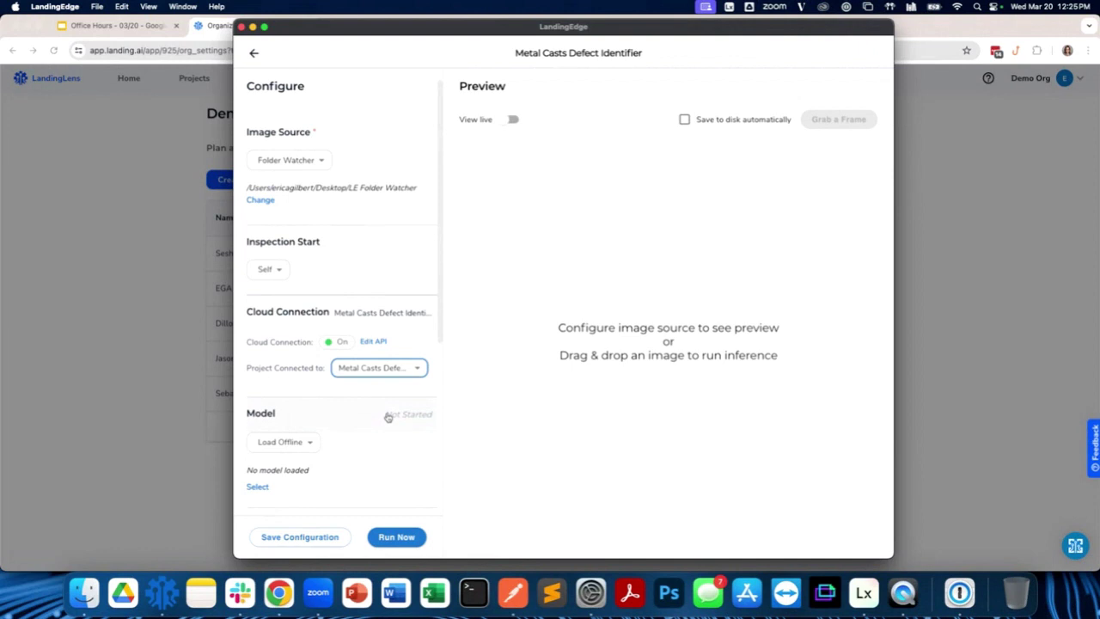
Step: Set the model source to Download from LandingLens and download Model-03-20-2024_2 0.5
{"action": "left_click", "coordinate": [311, 443]}
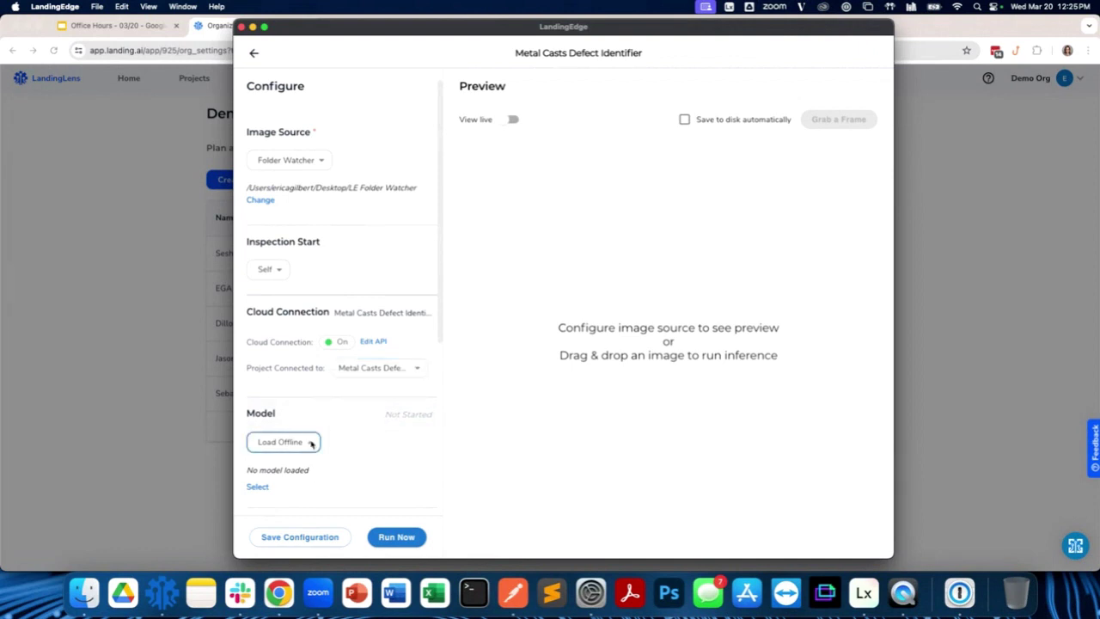
{"action": "left_click", "coordinate": [299, 486]}
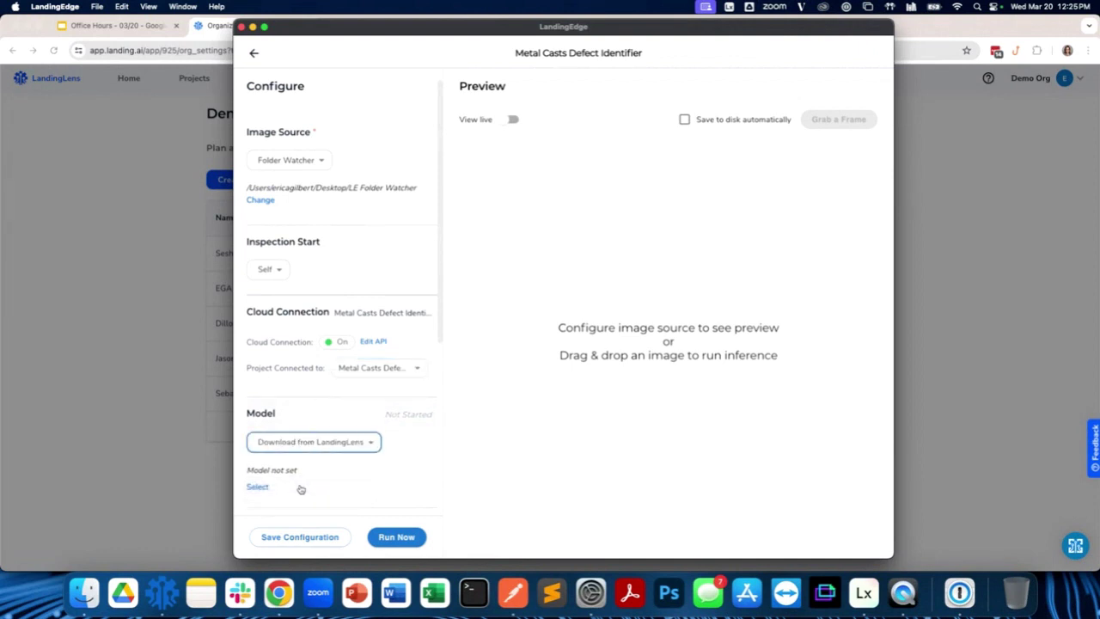
{"action": "scroll", "coordinate": [299, 486], "scroll_direction": "down", "scroll_amount": 2}
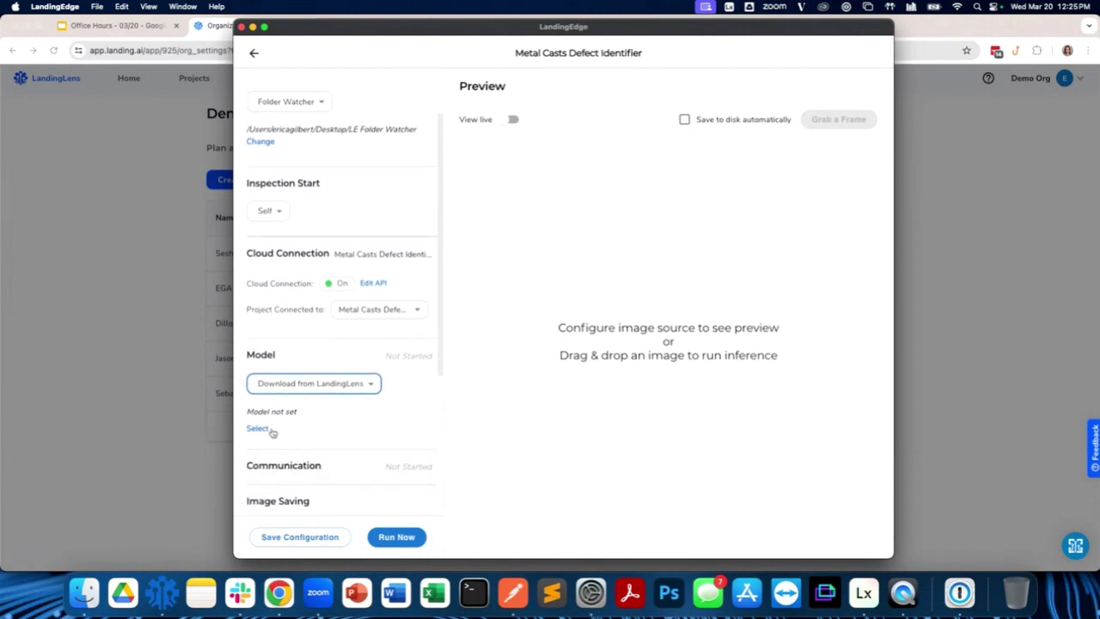
{"action": "left_click", "coordinate": [273, 431]}
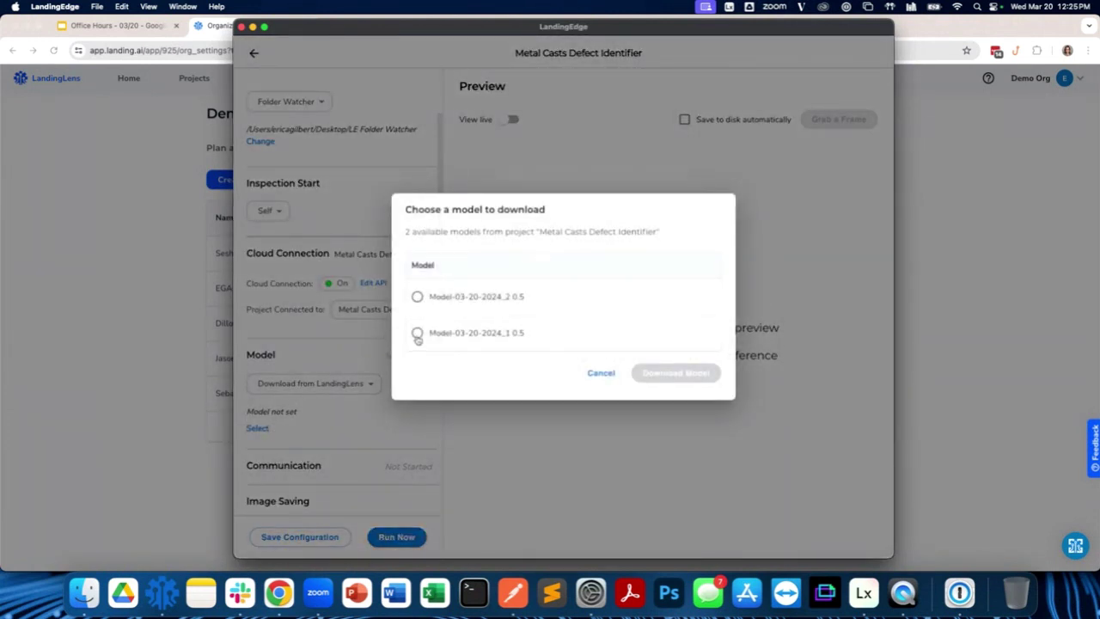
{"action": "left_click", "coordinate": [418, 297]}
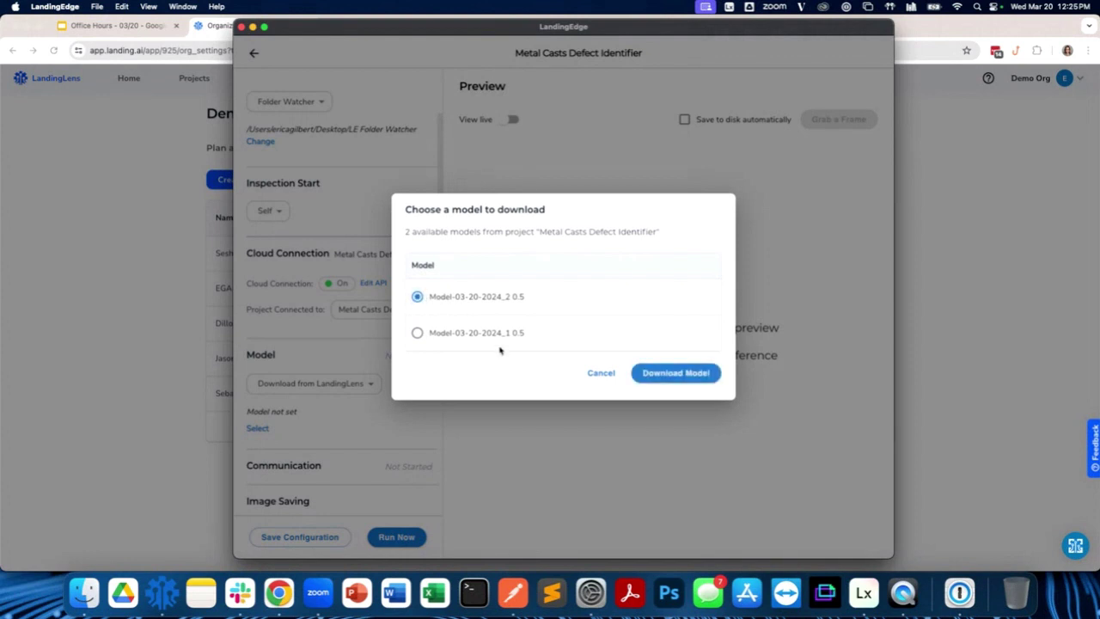
{"action": "left_click", "coordinate": [671, 374]}
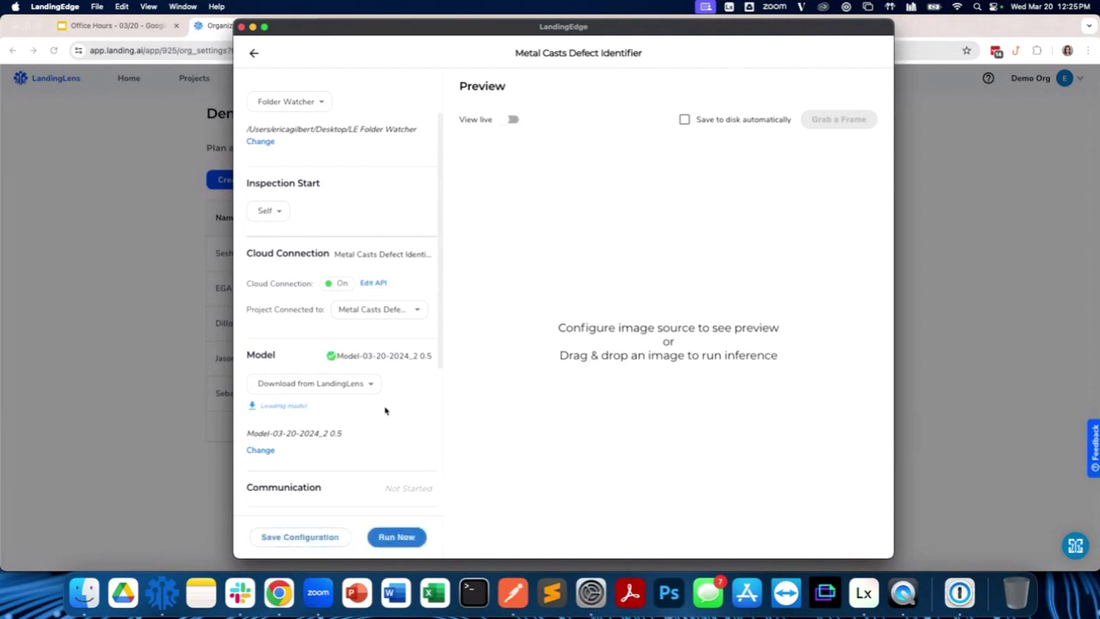
Step: Review the Communication, Image Saving and Other Settings sections, including the image format choices and the note on uploading results to LandingLens
{"action": "scroll", "coordinate": [384, 421], "scroll_direction": "down", "scroll_amount": 5}
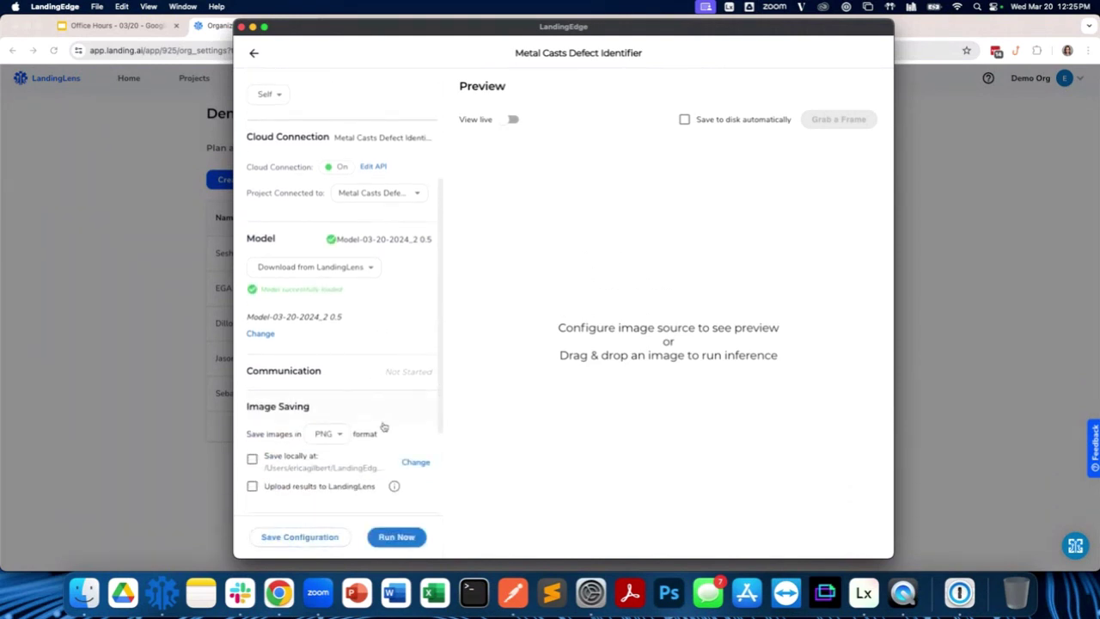
{"action": "scroll", "coordinate": [384, 425], "scroll_direction": "down", "scroll_amount": 5}
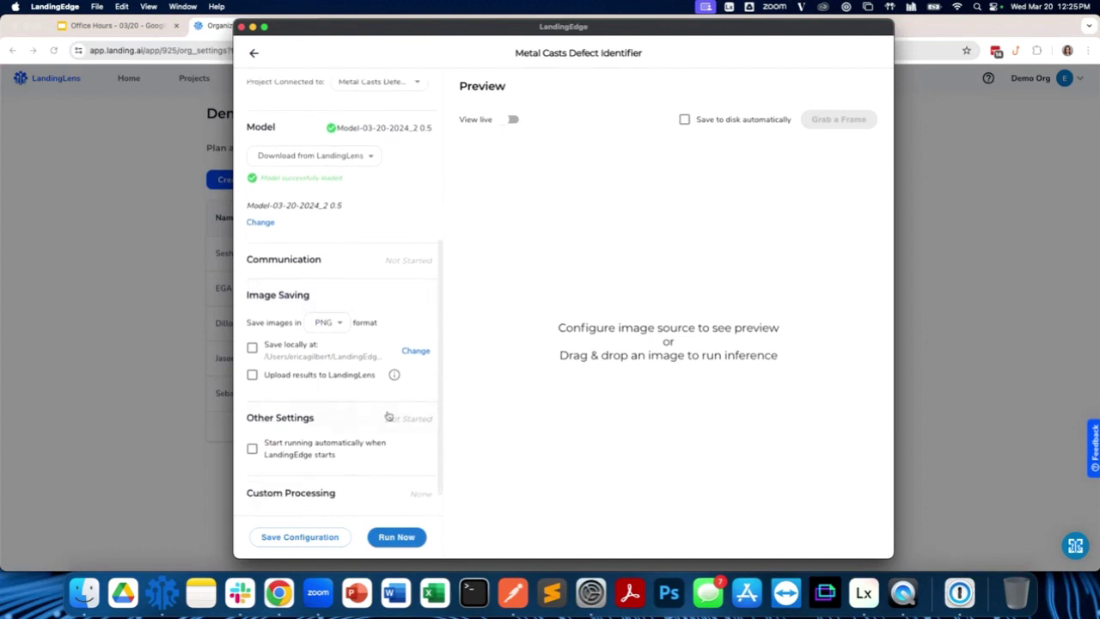
{"action": "scroll", "coordinate": [418, 293], "scroll_direction": "up", "scroll_amount": 1}
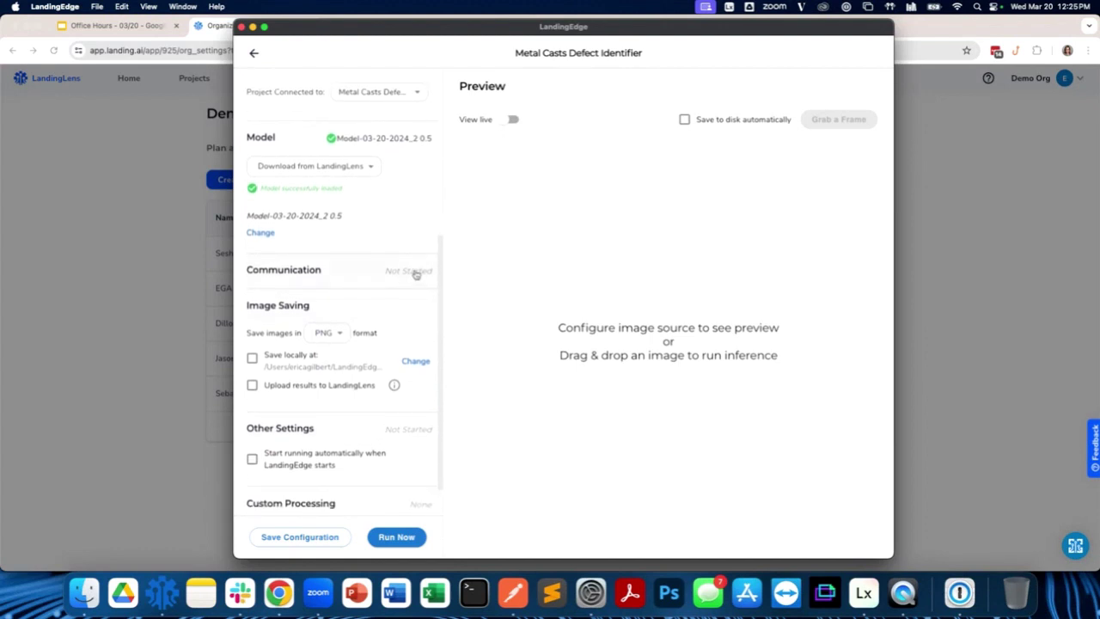
{"action": "scroll", "coordinate": [416, 273], "scroll_direction": "down", "scroll_amount": 1}
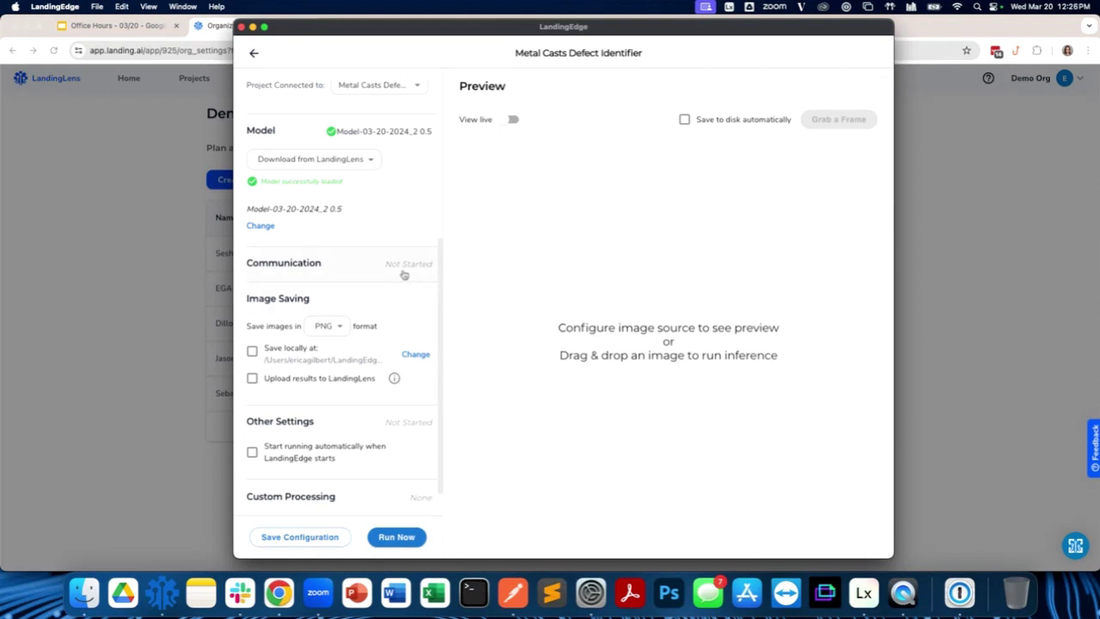
{"action": "scroll", "coordinate": [369, 369], "scroll_direction": "down", "scroll_amount": 2}
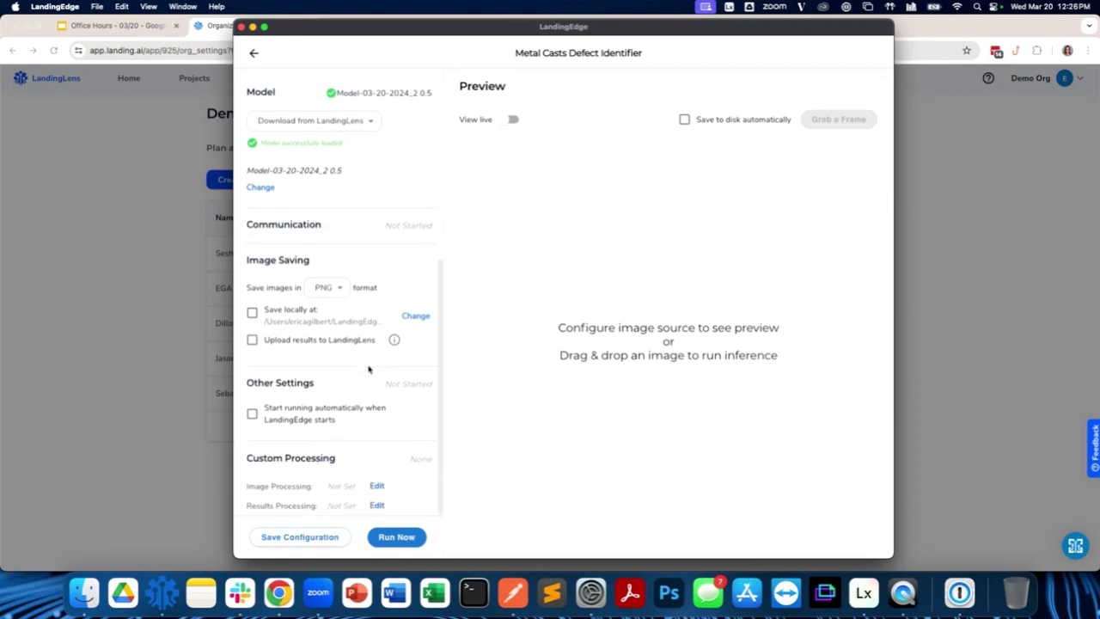
{"action": "left_click", "coordinate": [342, 293]}
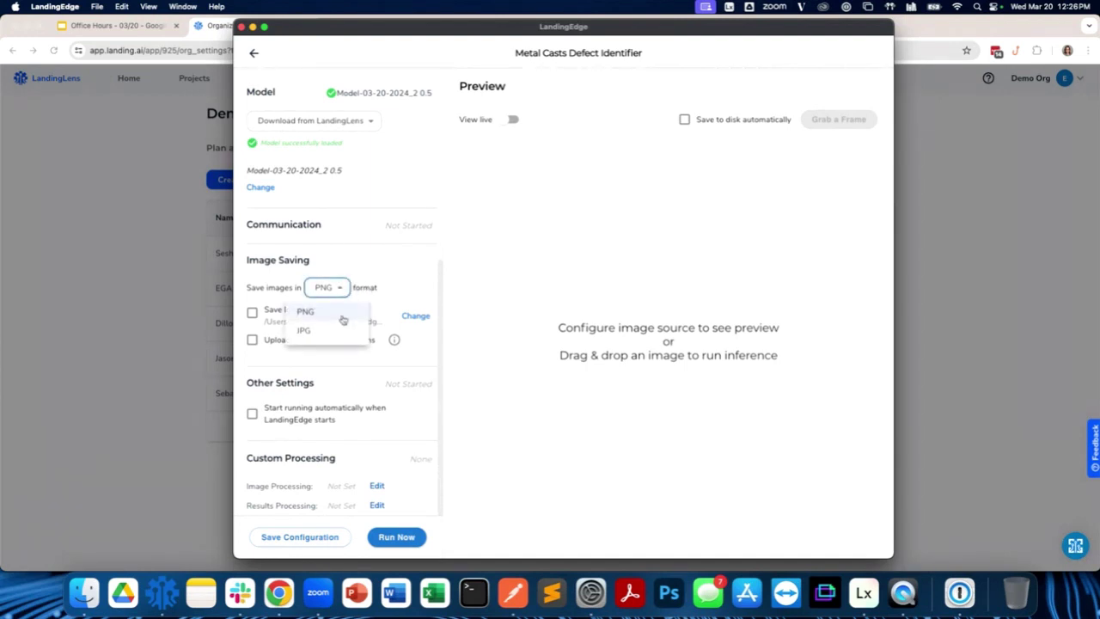
{"action": "left_click", "coordinate": [396, 293]}
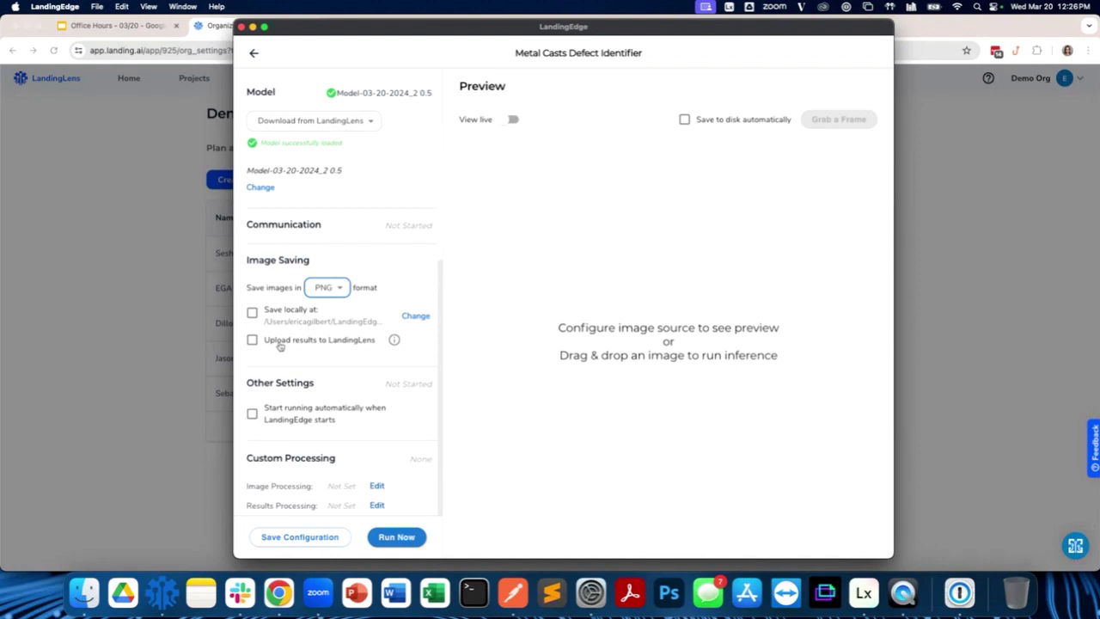
{"action": "mouse_move", "coordinate": [395, 342]}
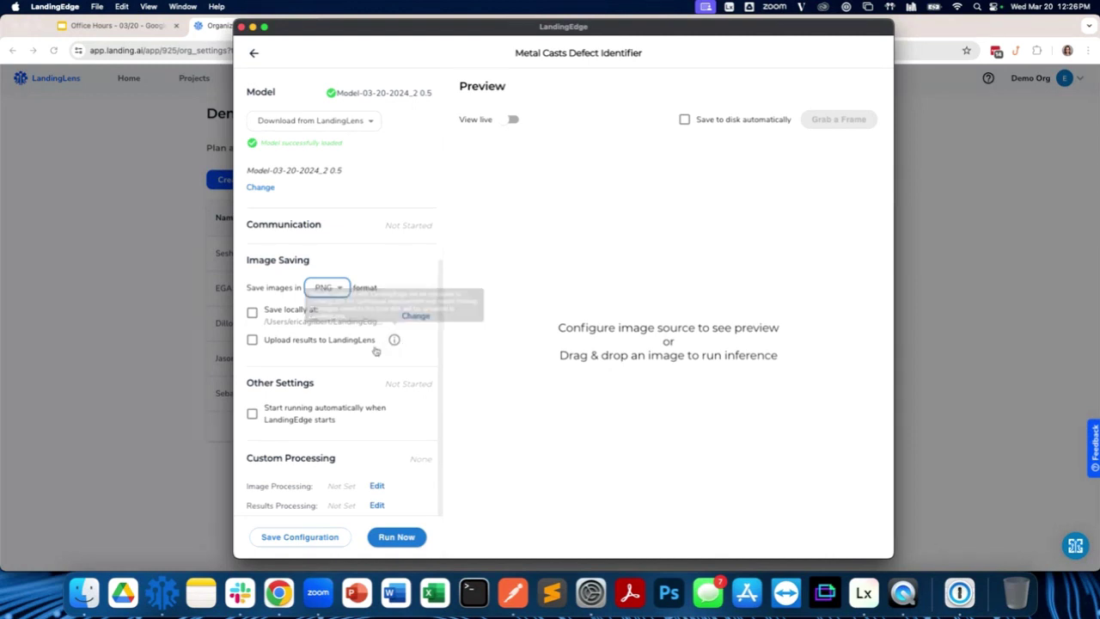
{"action": "scroll", "coordinate": [354, 364], "scroll_direction": "down", "scroll_amount": 2}
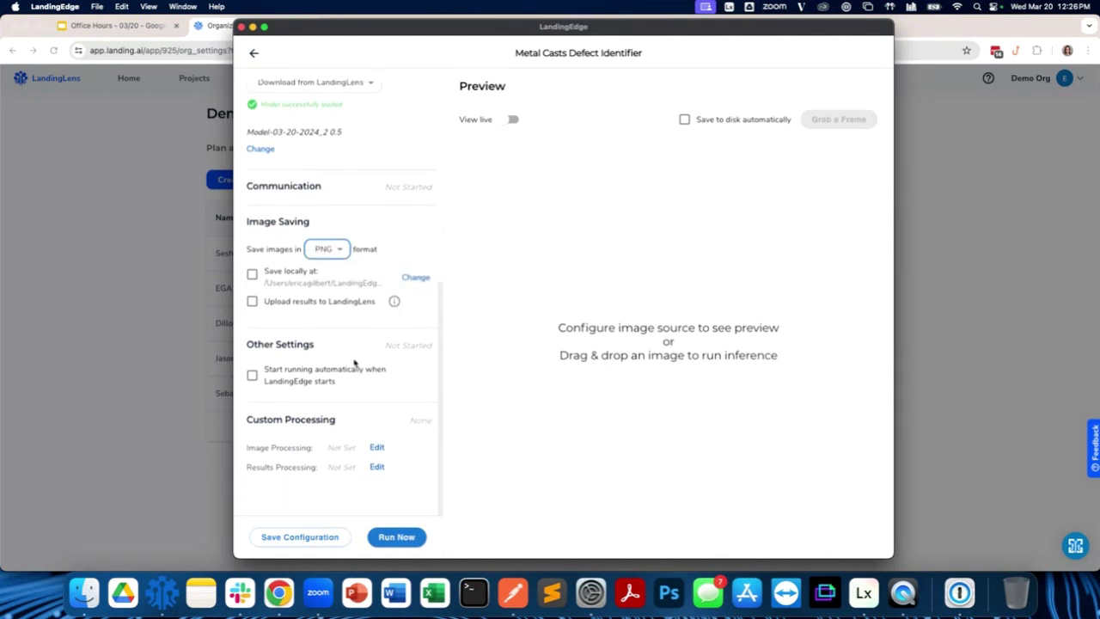
Step: Check the available languages in the Custom Image Processing editor and close it without adding code
{"action": "left_click", "coordinate": [376, 448]}
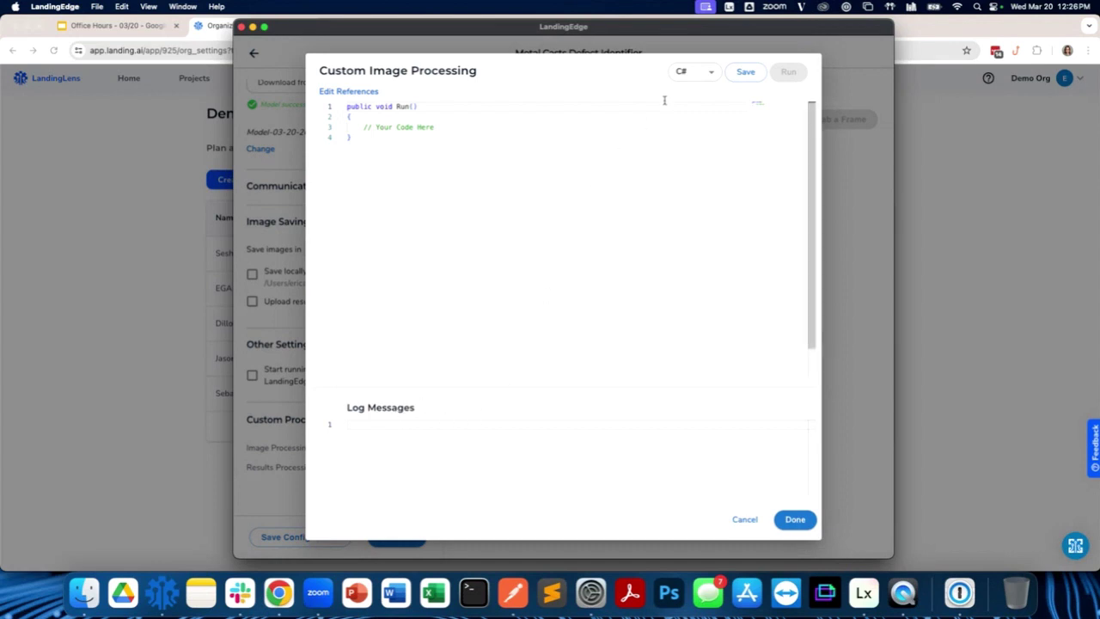
{"action": "left_click", "coordinate": [701, 75]}
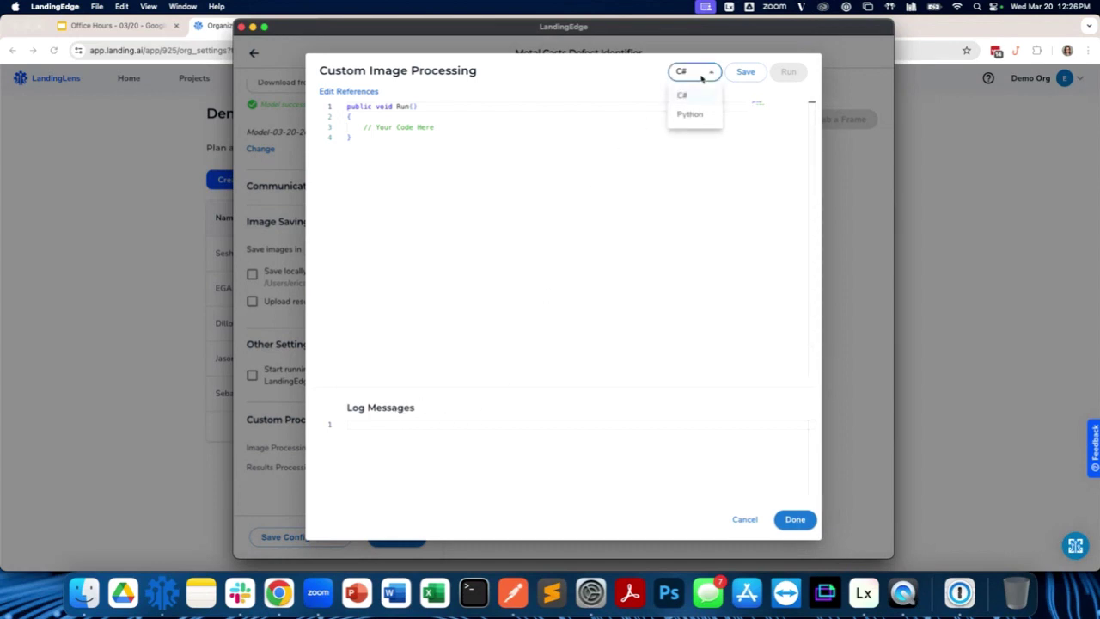
{"action": "left_click", "coordinate": [744, 521]}
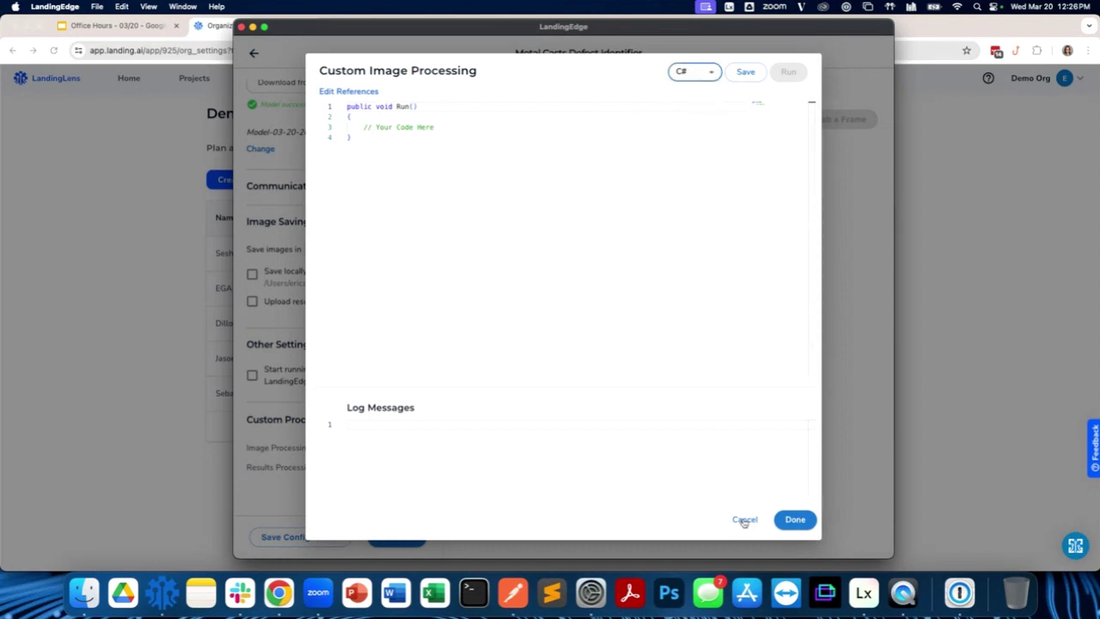
{"action": "left_click", "coordinate": [744, 520]}
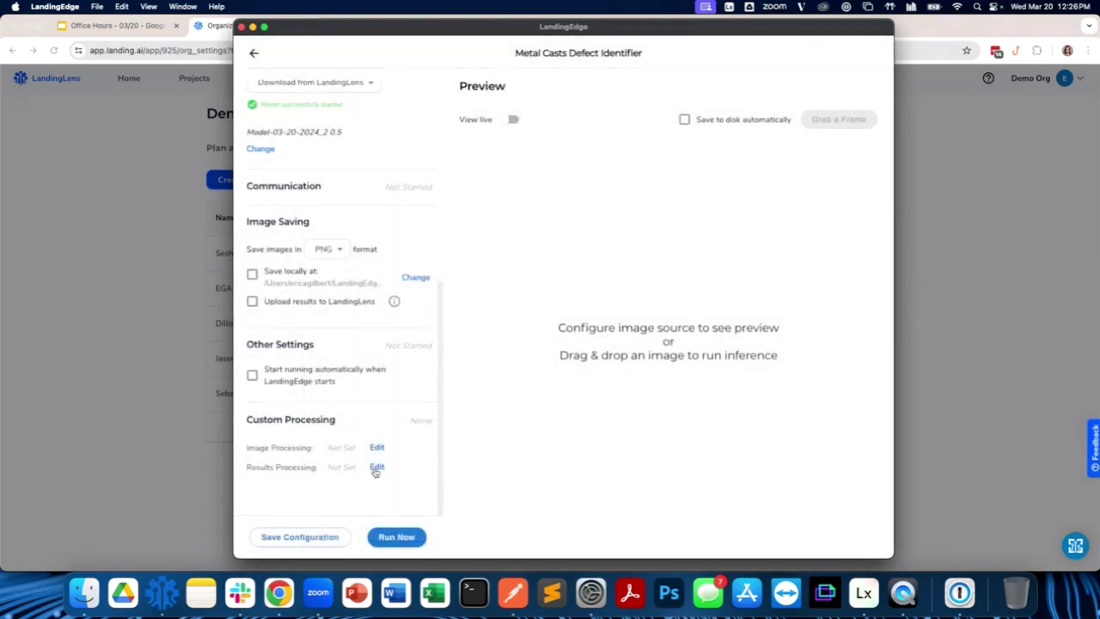
Step: Check the Custom Results Processing editor and close it without adding code
{"action": "left_click", "coordinate": [376, 468]}
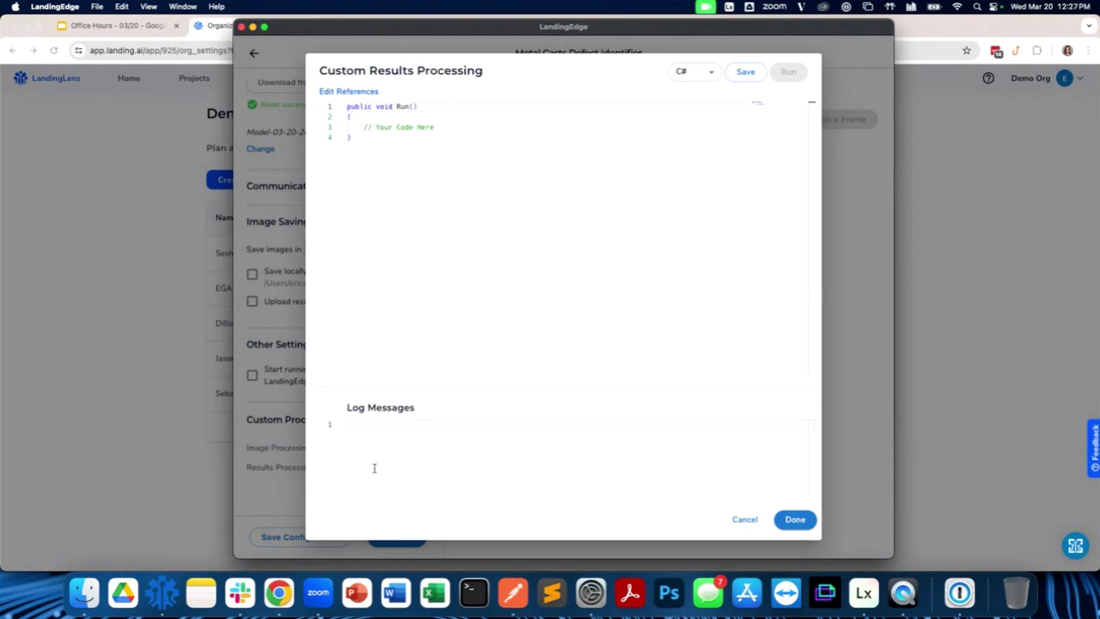
{"action": "left_click", "coordinate": [744, 520]}
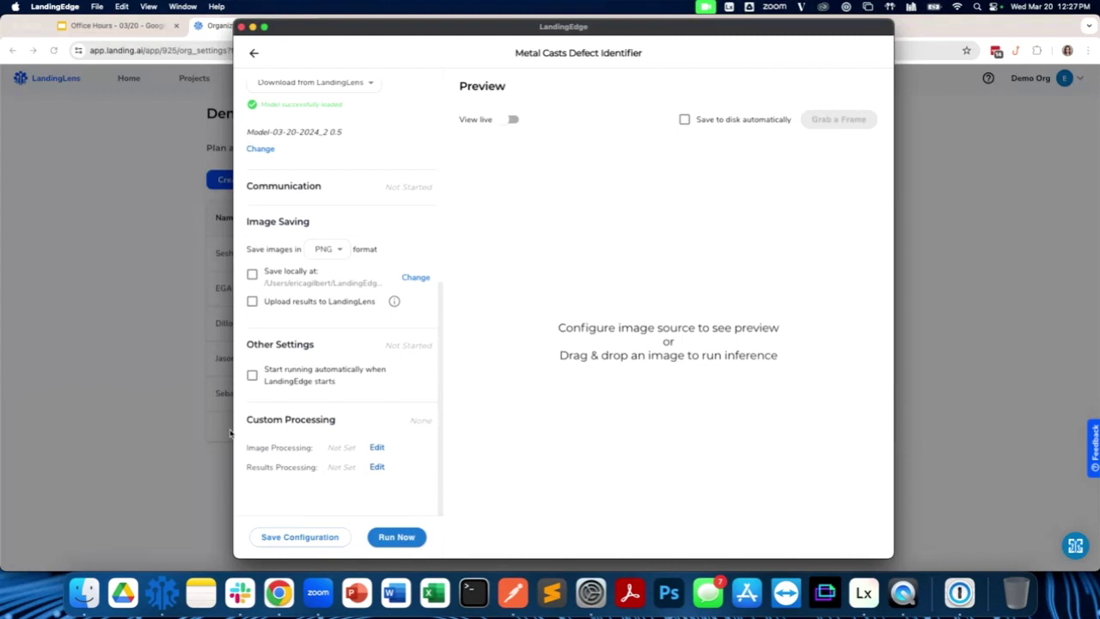
Step: Save the inspection point configuration and start running the Metal Casts Defect Identifier
{"action": "left_click", "coordinate": [271, 539]}
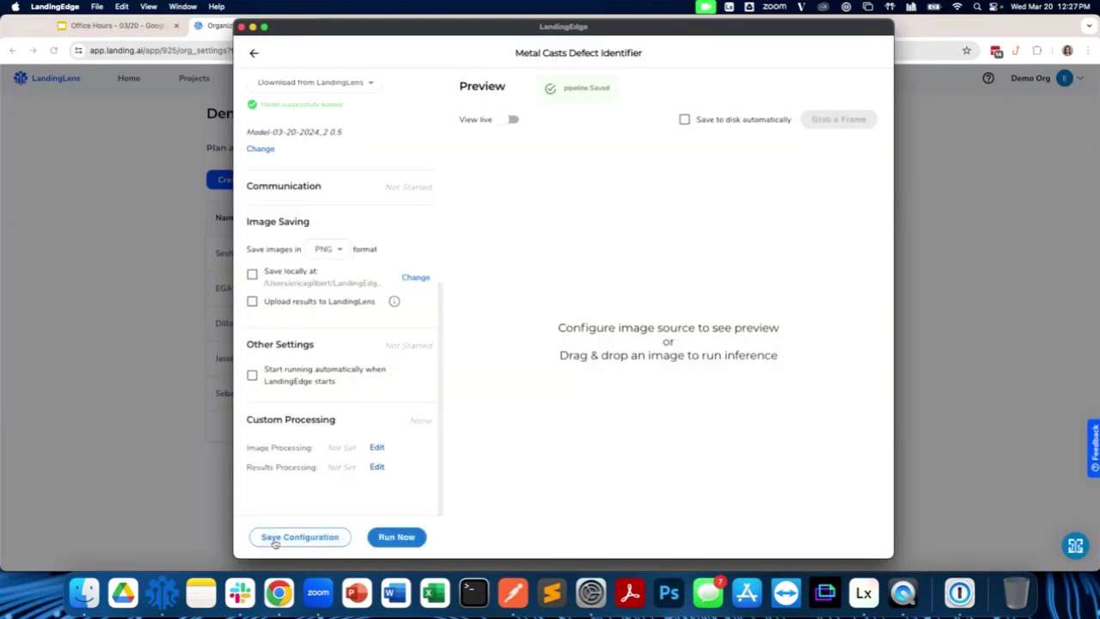
{"action": "left_click", "coordinate": [396, 537]}
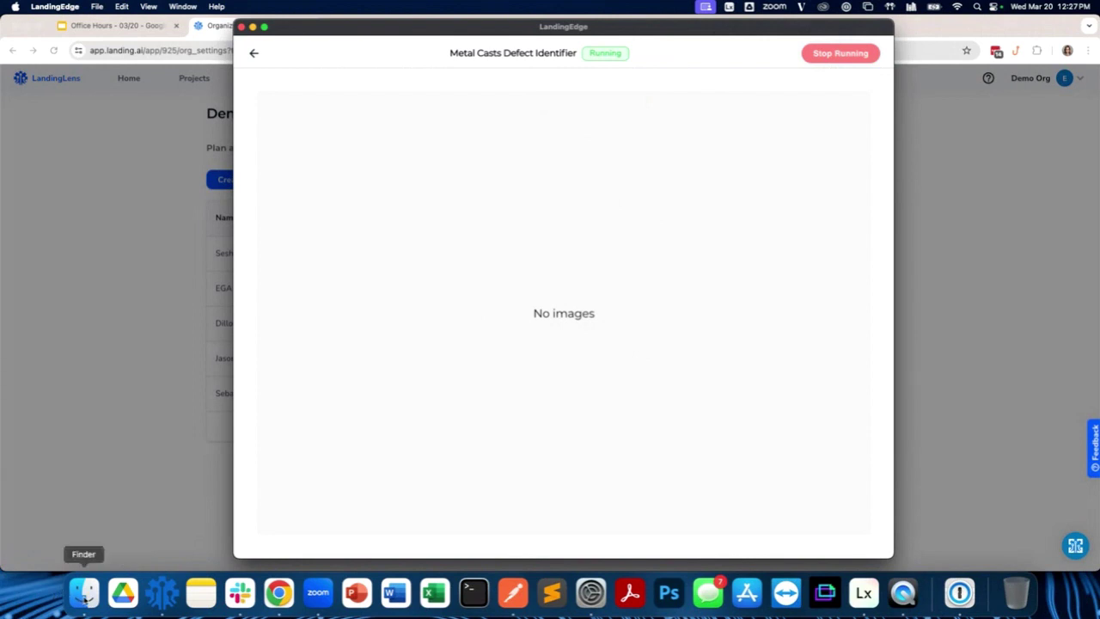
Step: Show the Desktop folder in Finder and place its window beside the running LandingEdge window
{"action": "left_click", "coordinate": [84, 593]}
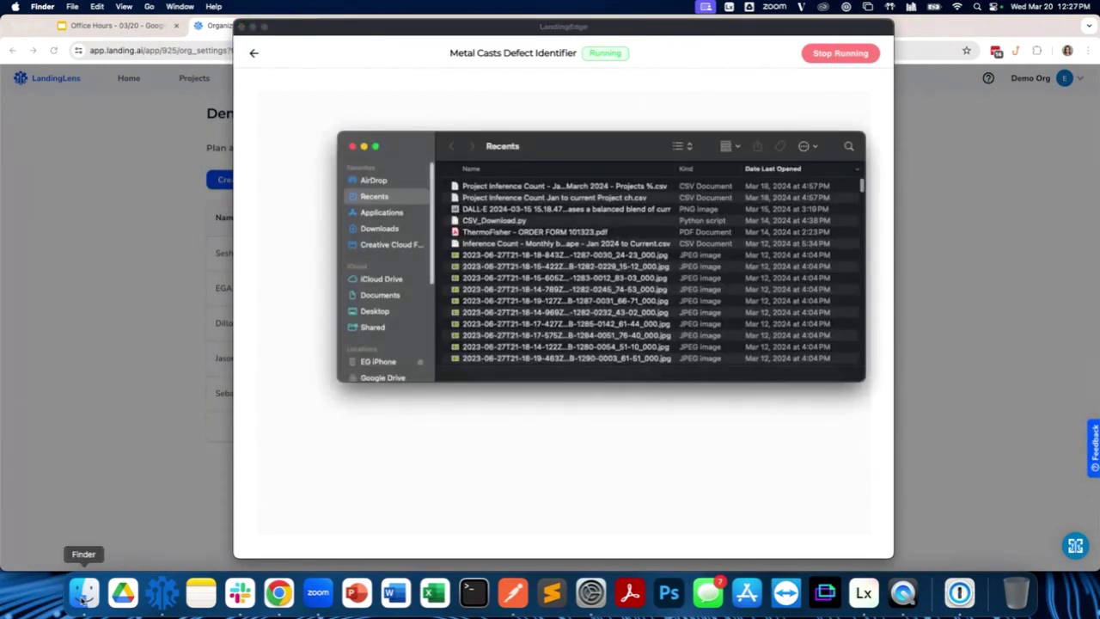
{"action": "left_click", "coordinate": [374, 312]}
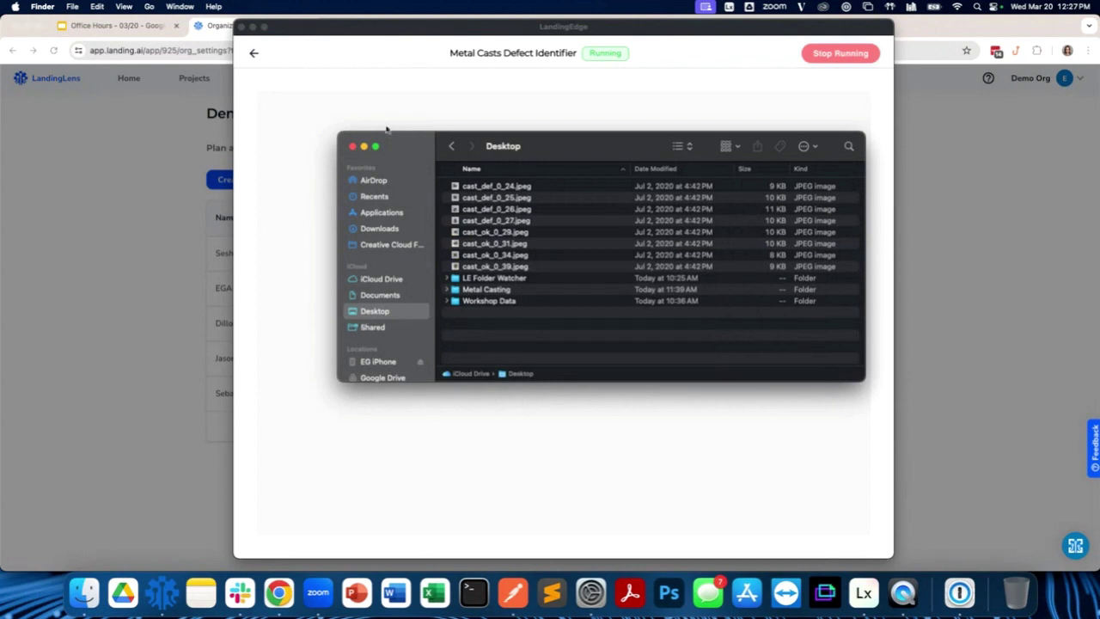
{"action": "left_click", "coordinate": [361, 27]}
{"action": "left_click_drag", "start_coordinate": [361, 28], "coordinate": [132, 22]}
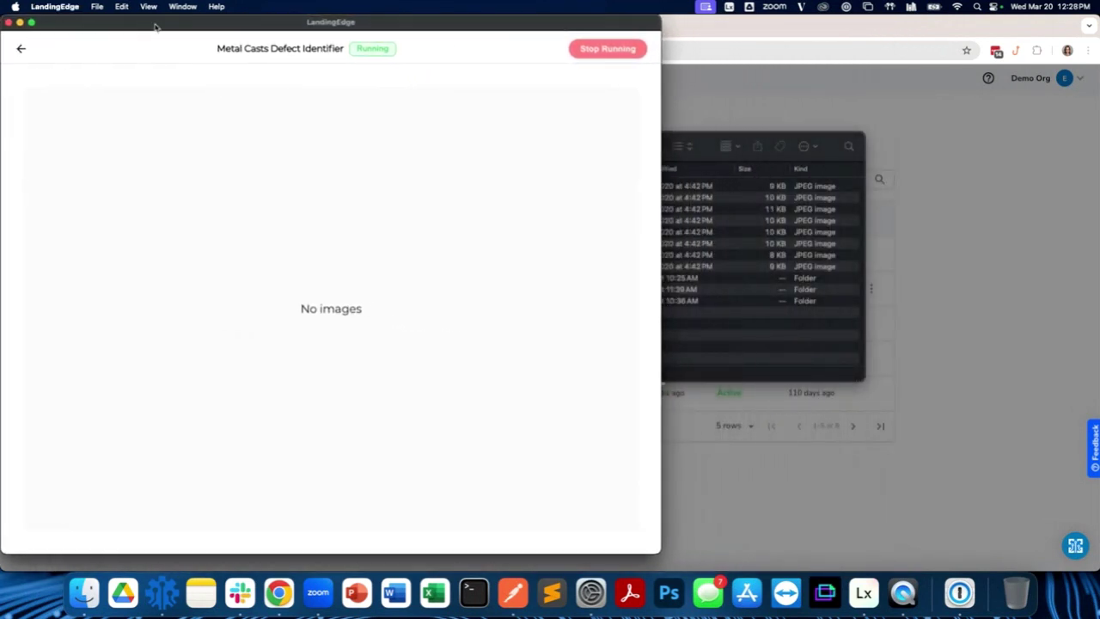
{"action": "left_click_drag", "start_coordinate": [820, 140], "coordinate": [1084, 122]}
Step: Copy the eight cast JPEG images, cast_def_0_24 through cast_ok_0_39, from the Desktop into the LE Folder Watcher folder
{"action": "left_click", "coordinate": [816, 161]}
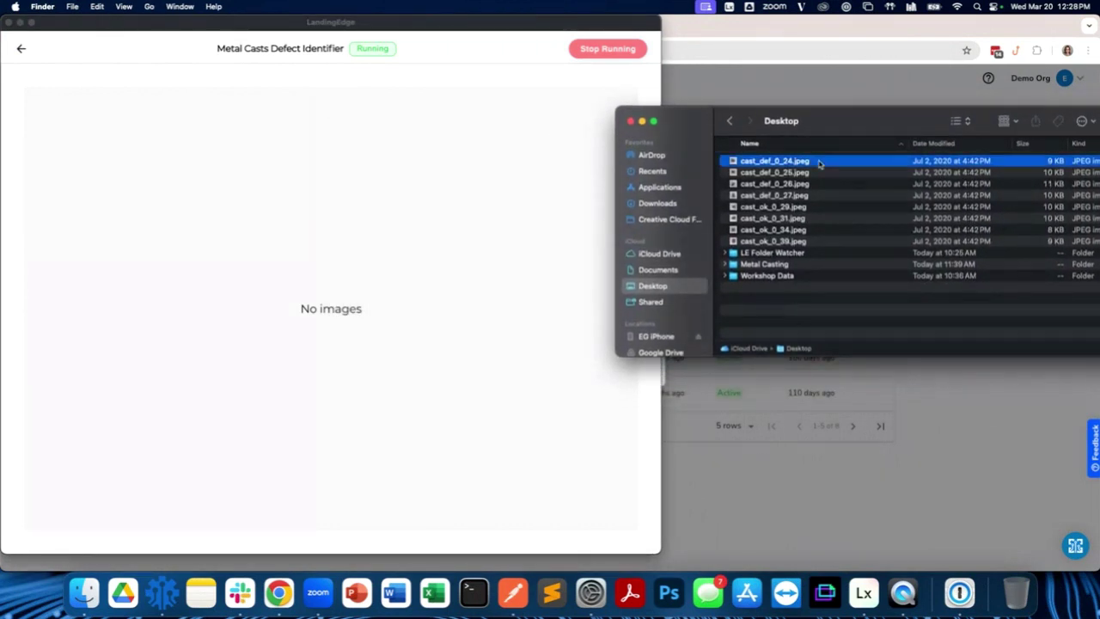
{"action": "left_click_drag", "start_coordinate": [816, 183], "coordinate": [800, 250]}
{"action": "right_click", "coordinate": [800, 233]}
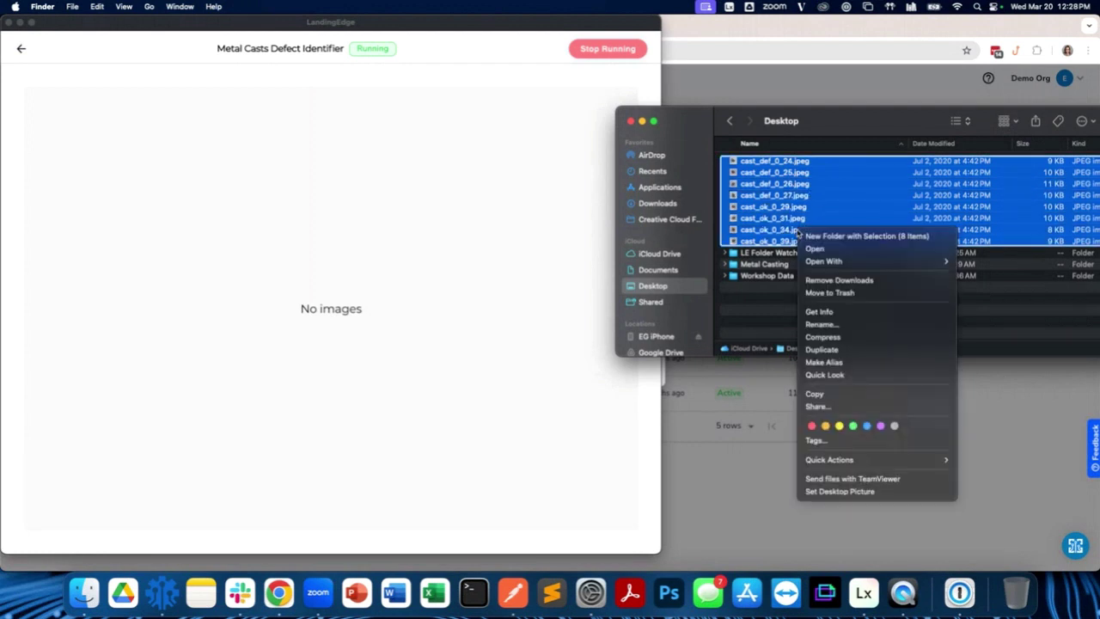
{"action": "left_click", "coordinate": [813, 393]}
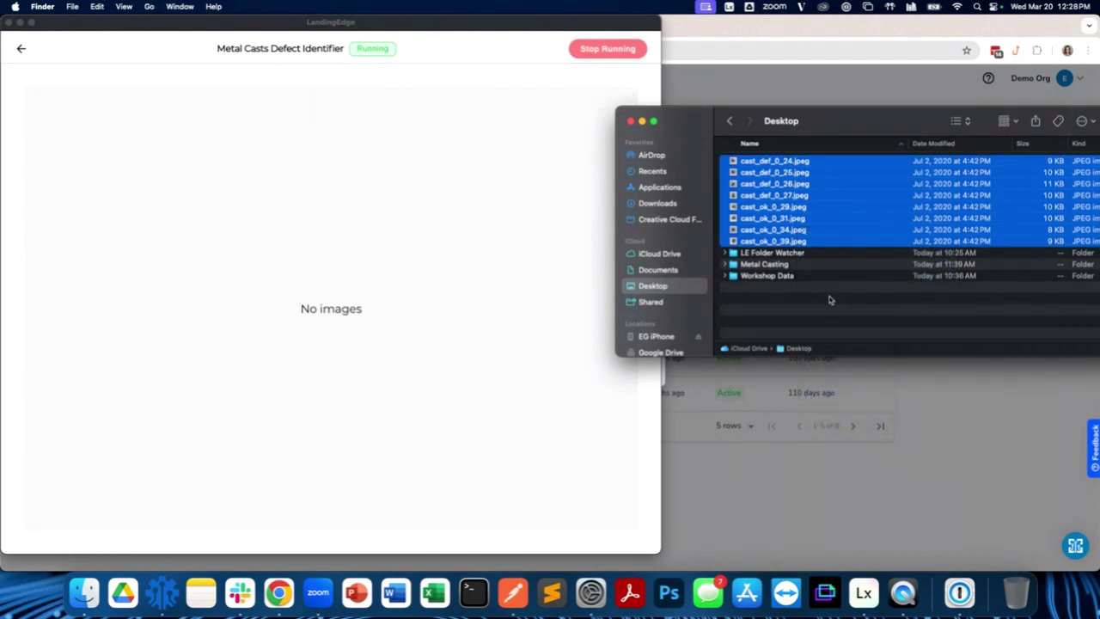
{"action": "left_click", "coordinate": [807, 319]}
{"action": "left_click", "coordinate": [789, 255]}
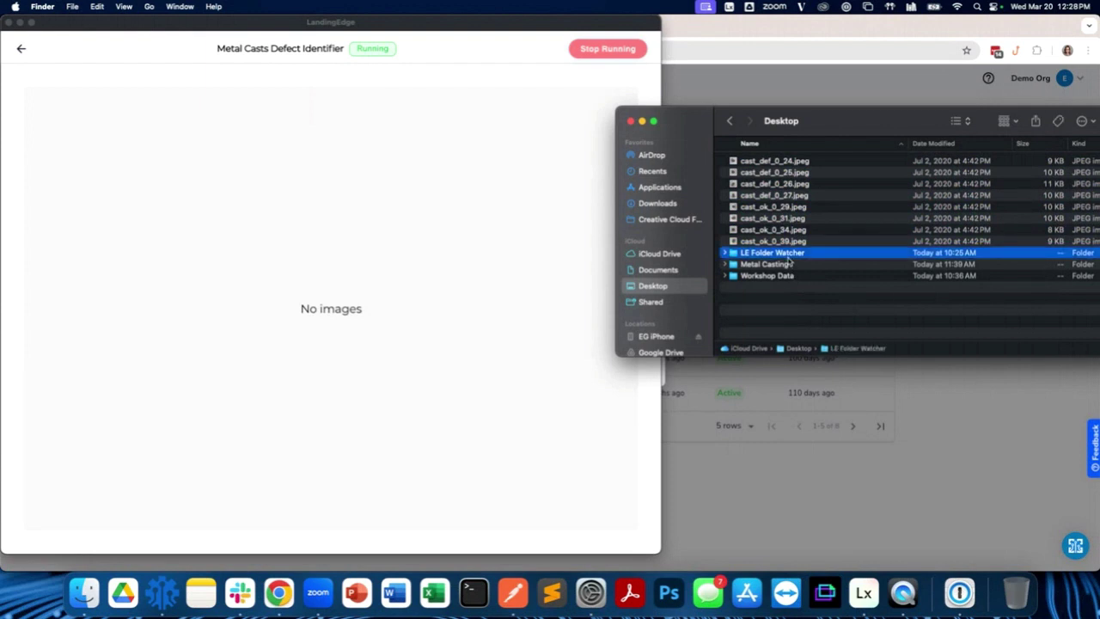
{"action": "double_click", "coordinate": [789, 256]}
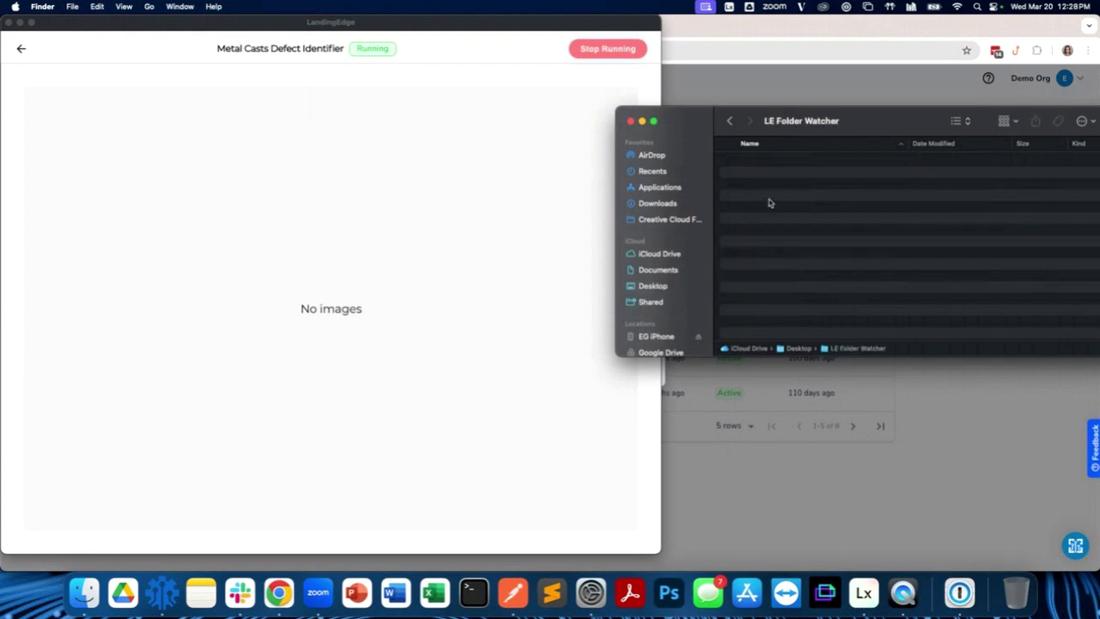
{"action": "key", "text": "super+v"}
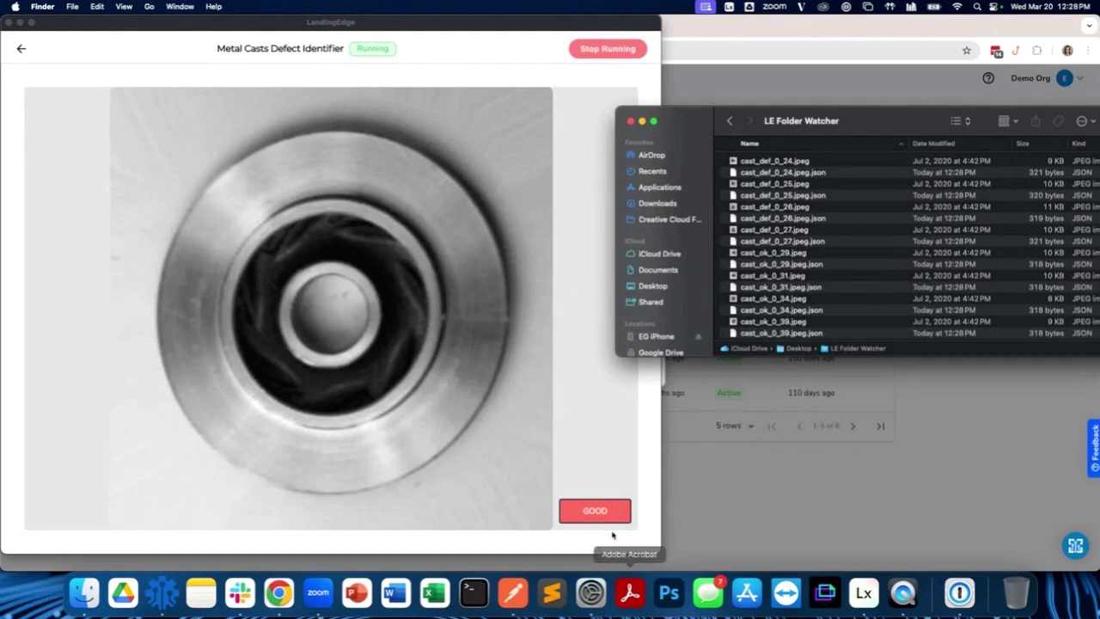
Step: Open cast_def_0_24.jpeg.json from the LE Folder Watcher folder and examine its predicted label and confidence score
{"action": "scroll", "coordinate": [829, 232], "scroll_direction": "down", "scroll_amount": 1}
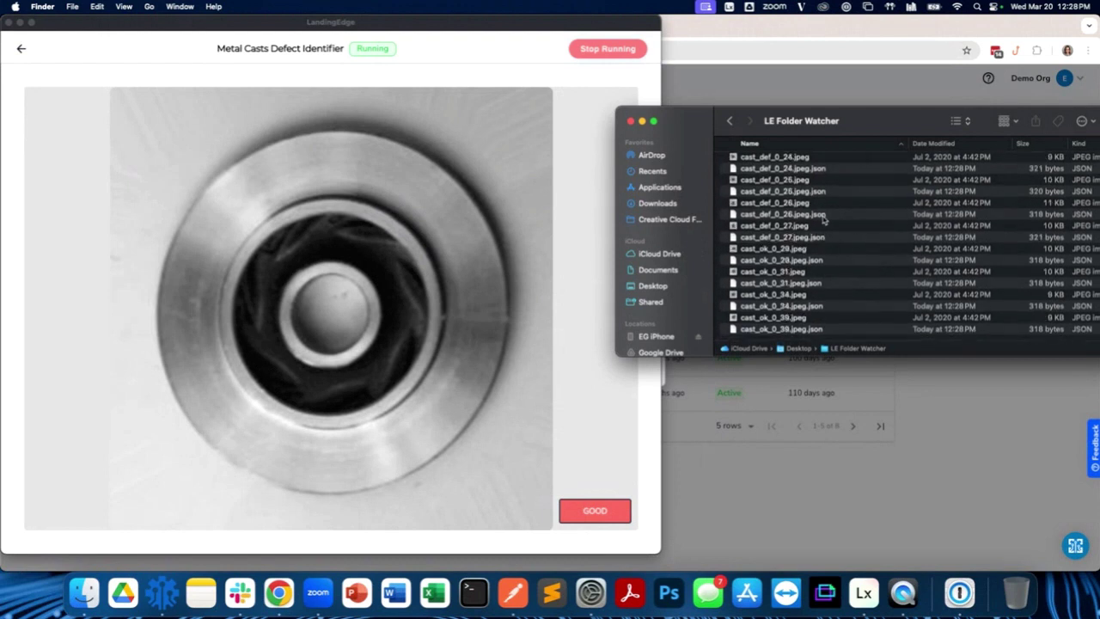
{"action": "left_click", "coordinate": [792, 169]}
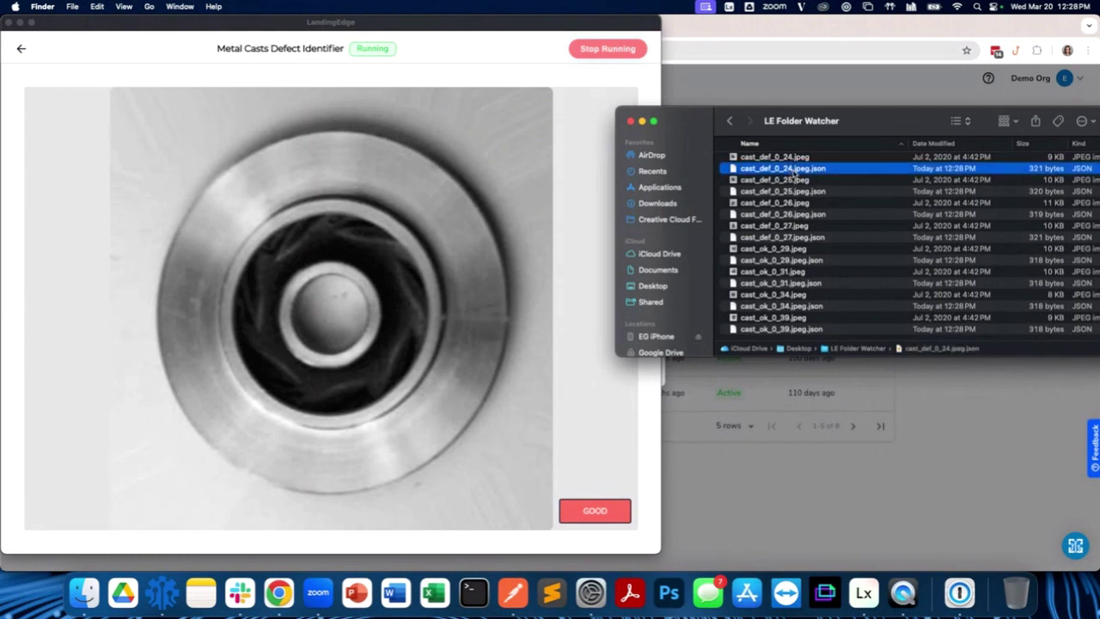
{"action": "double_click", "coordinate": [794, 172]}
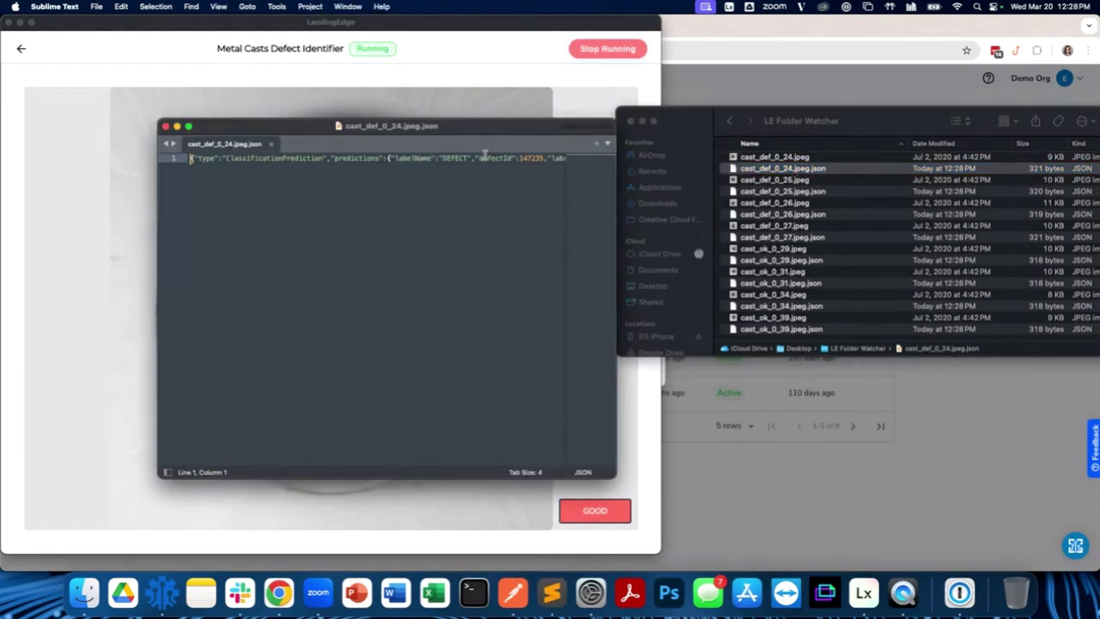
{"action": "scroll", "coordinate": [483, 158], "scroll_direction": "right", "scroll_amount": 10}
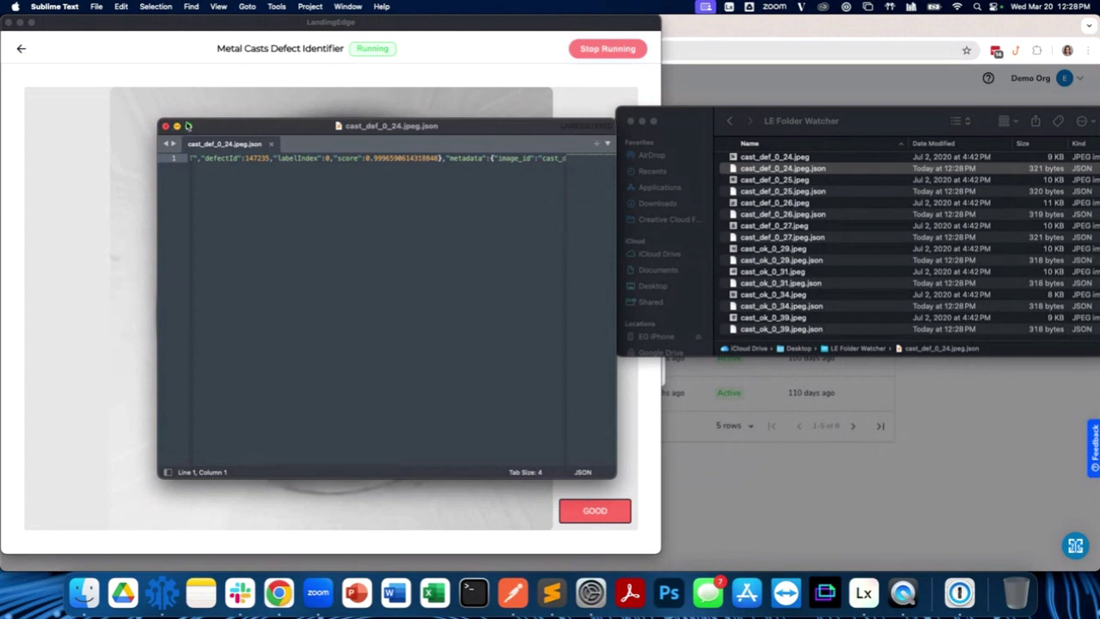
{"action": "mouse_move", "coordinate": [187, 126]}
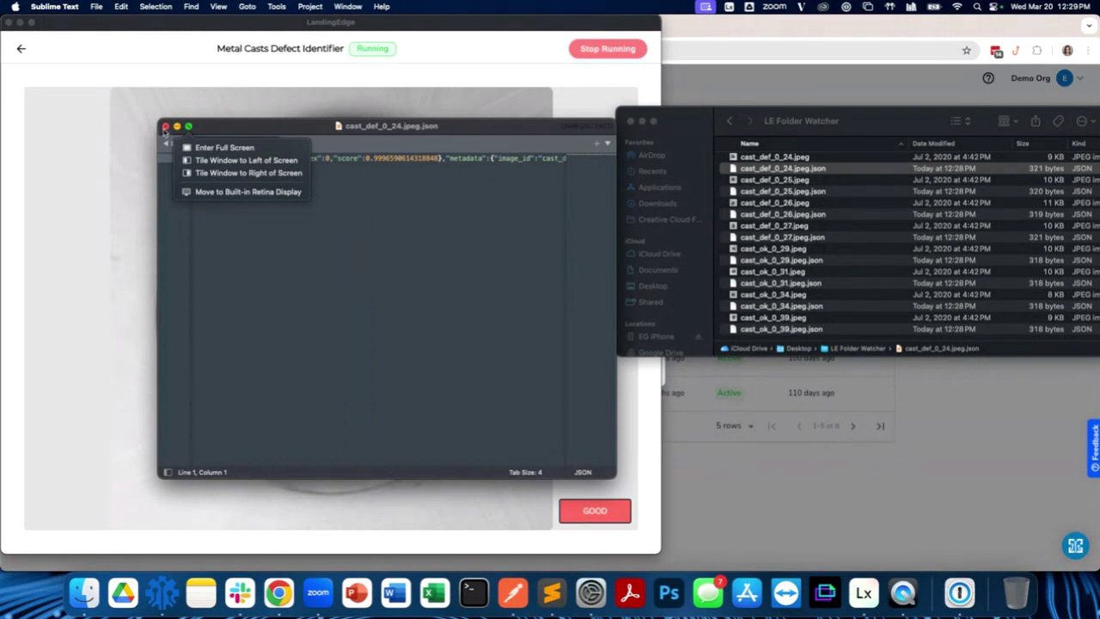
Step: Switch back to LandingEdge, return to the inspection point list and stop the Metal Casts Defect Identifier
{"action": "left_click", "coordinate": [313, 78]}
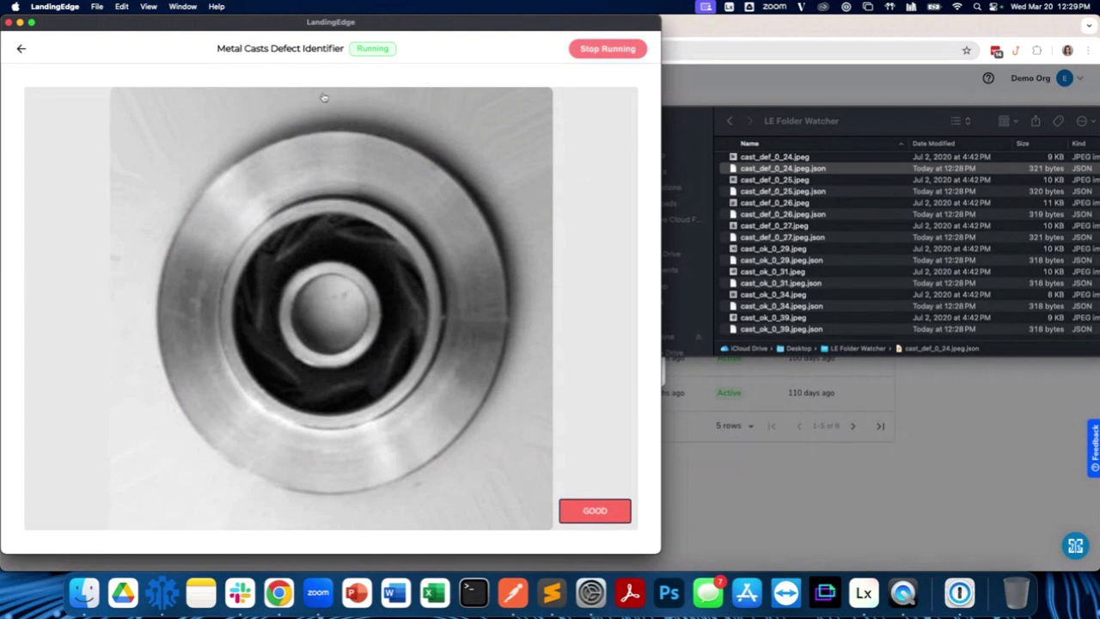
{"action": "left_click", "coordinate": [21, 50]}
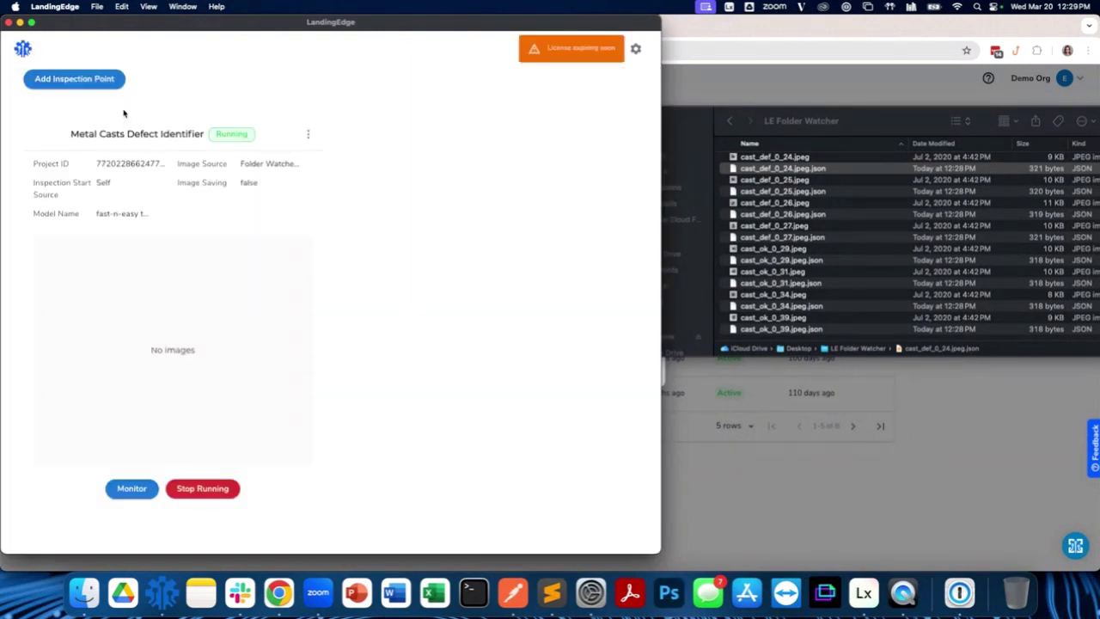
{"action": "left_click", "coordinate": [189, 490]}
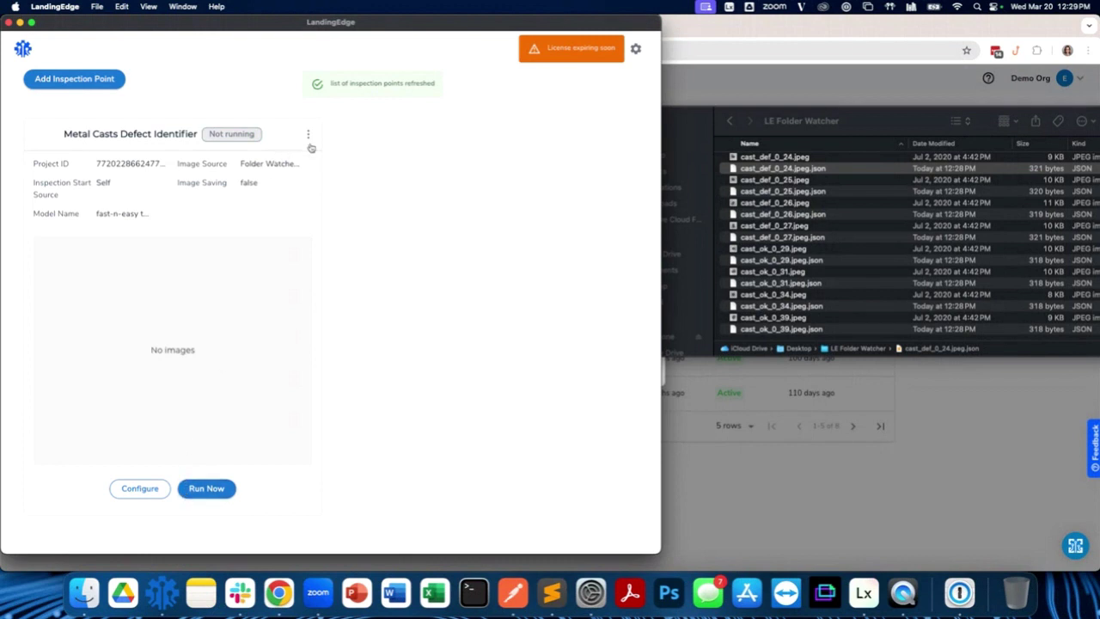
Step: Delete the Metal Casts Defect Identifier inspection point, acknowledging that all its settings are removed
{"action": "left_click", "coordinate": [307, 135]}
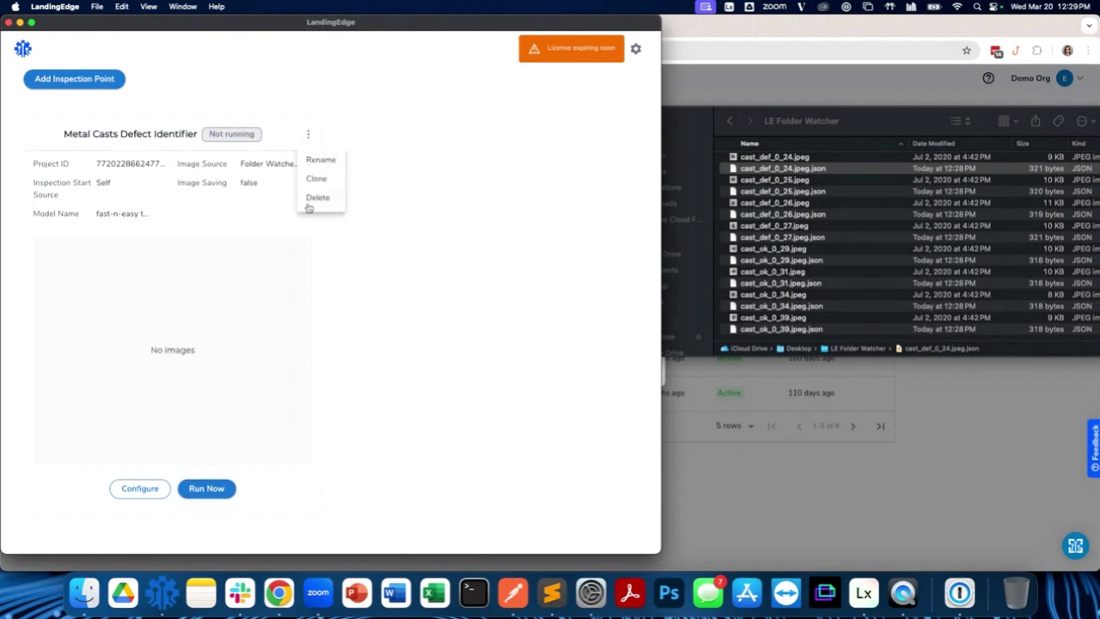
{"action": "left_click", "coordinate": [316, 197]}
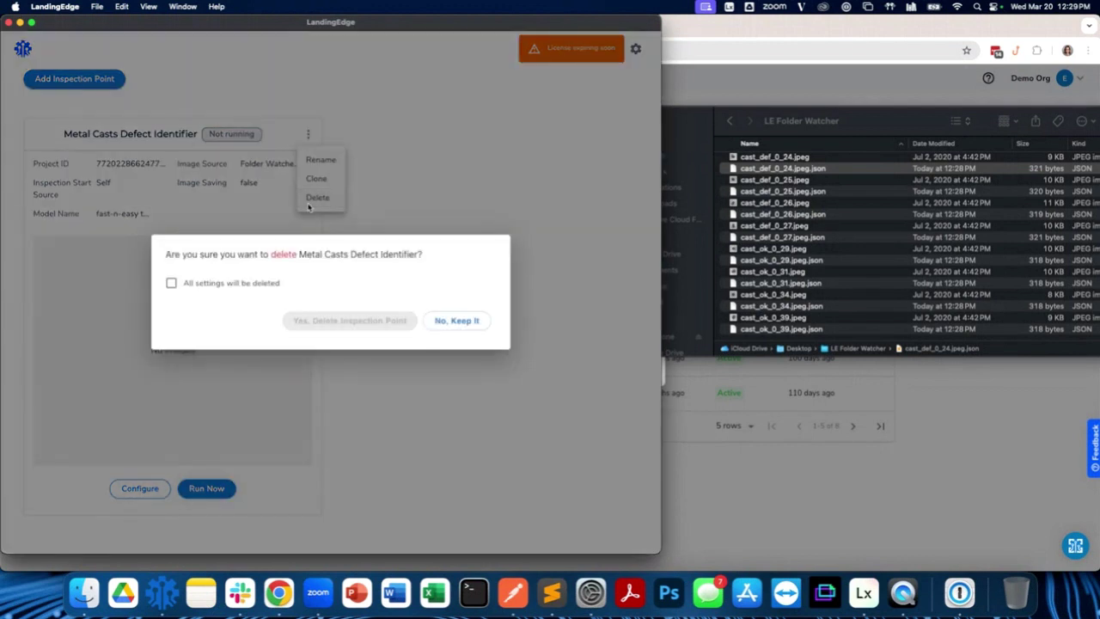
{"action": "left_click", "coordinate": [171, 284]}
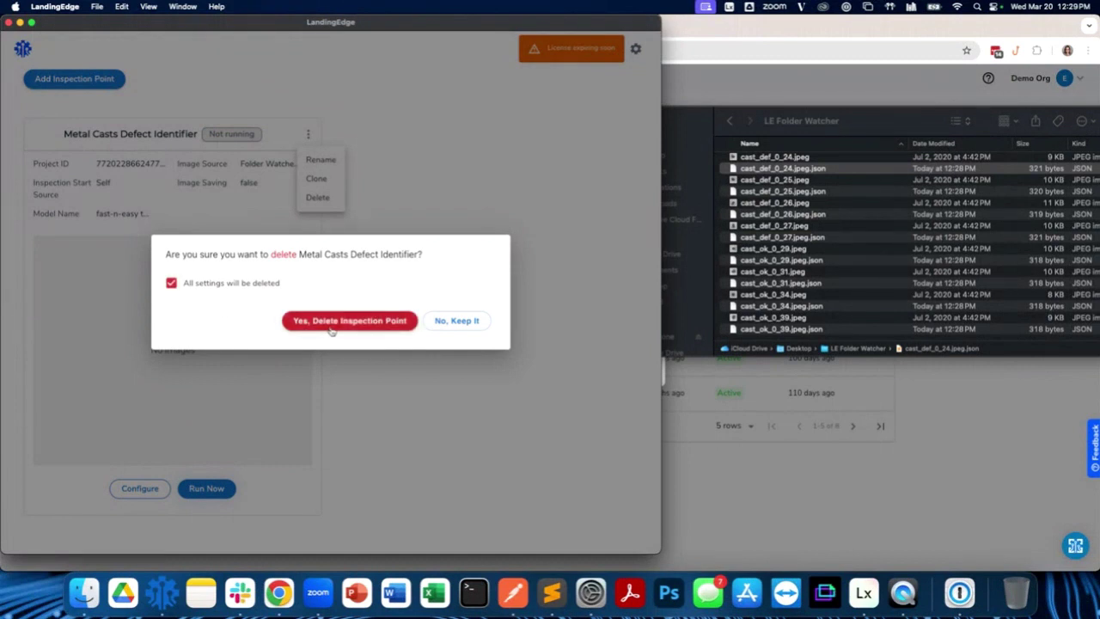
{"action": "left_click", "coordinate": [331, 321]}
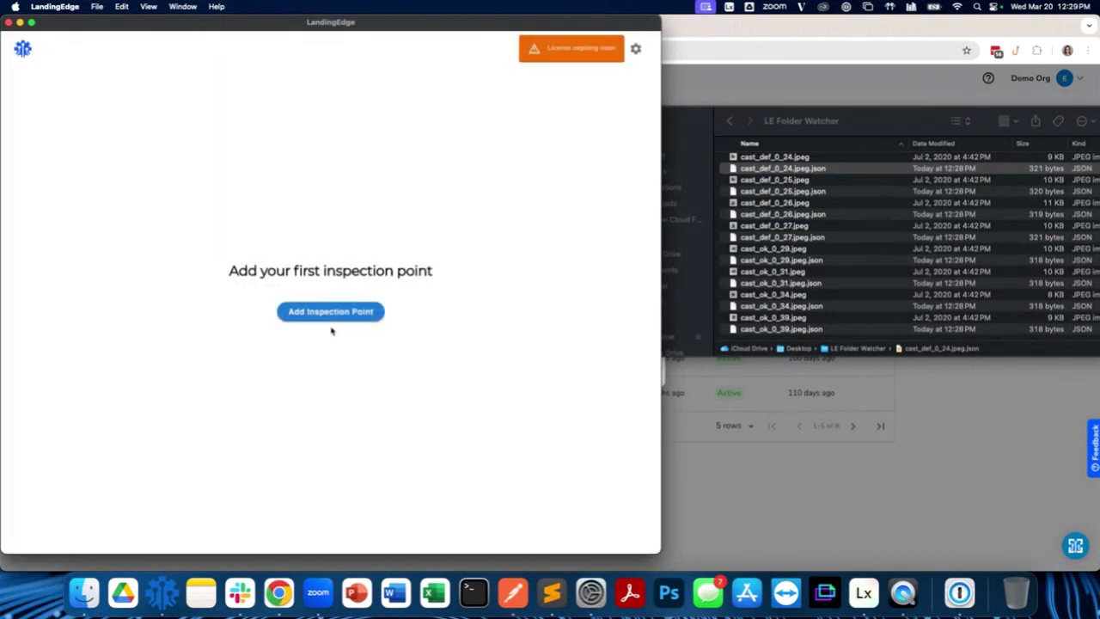
Step: Close the LandingEdge, JSON file and Finder windows, and dismiss the API key dialog in LandingLens
{"action": "left_click", "coordinate": [8, 23]}
{"action": "left_click", "coordinate": [503, 228]}
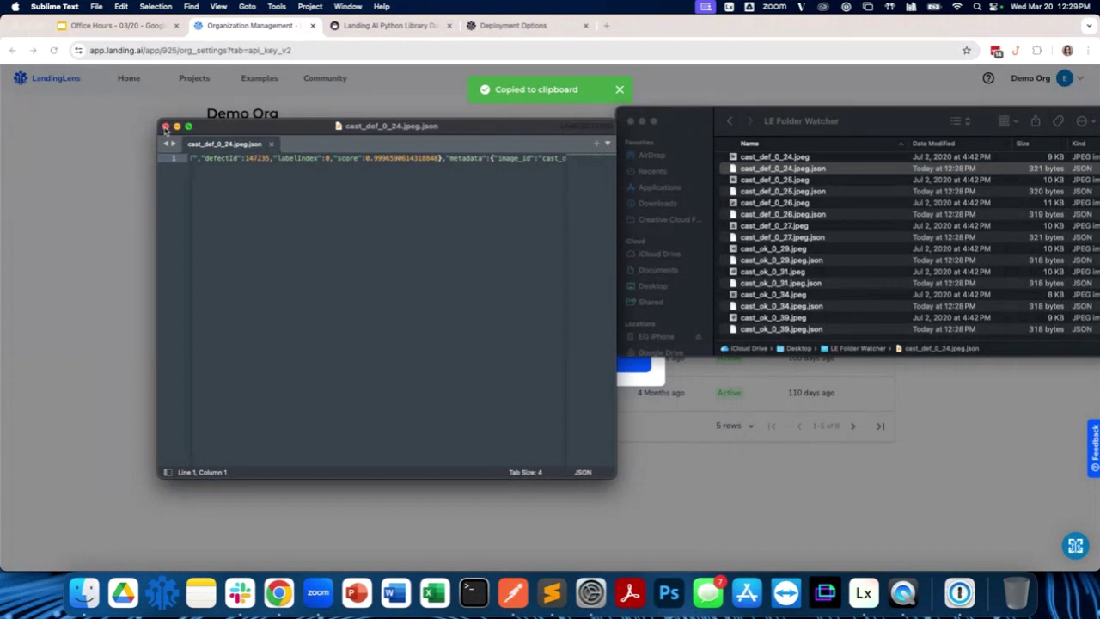
{"action": "left_click", "coordinate": [164, 126]}
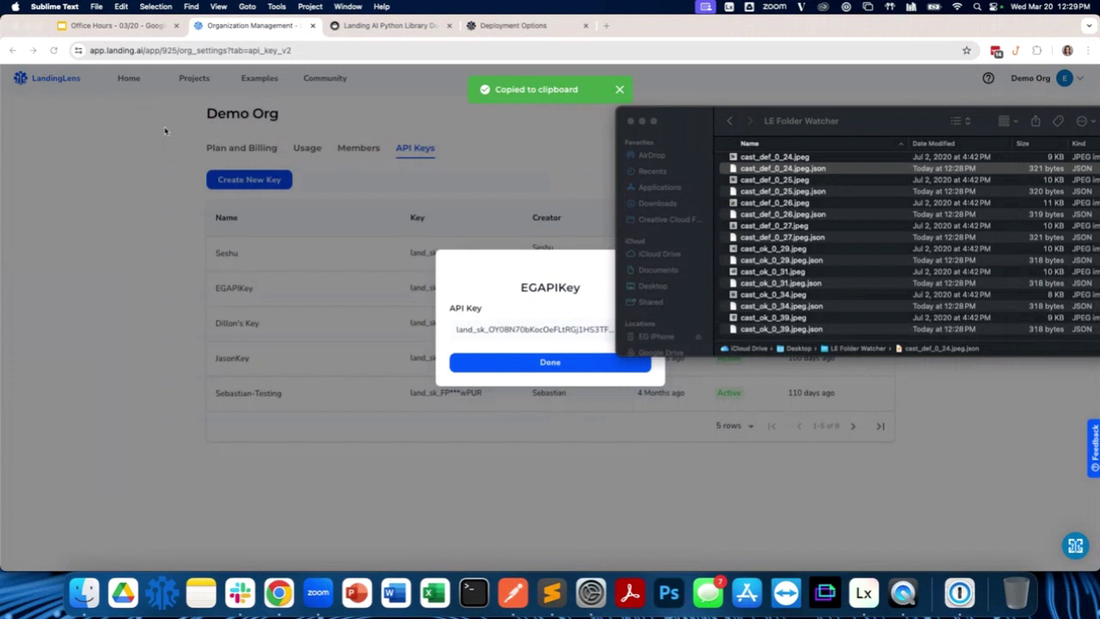
{"action": "left_click", "coordinate": [630, 121]}
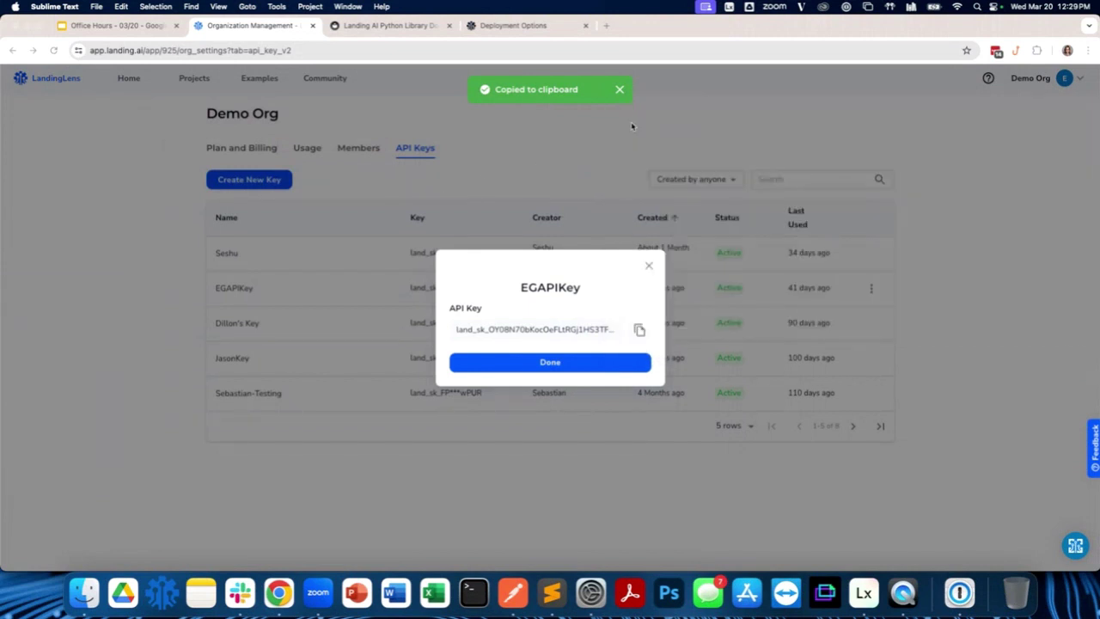
{"action": "left_click", "coordinate": [550, 362]}
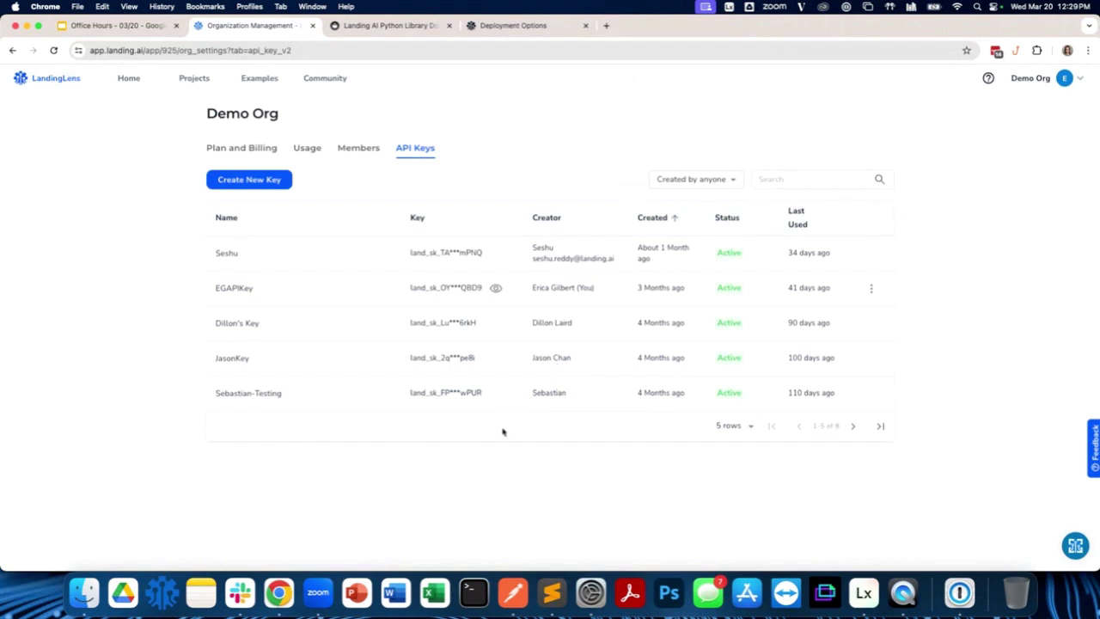
Step: Review the Quick Start page and the Examples page, including Run Examples Locally, in the Landing AI Python Library documentation
{"action": "left_click", "coordinate": [415, 35]}
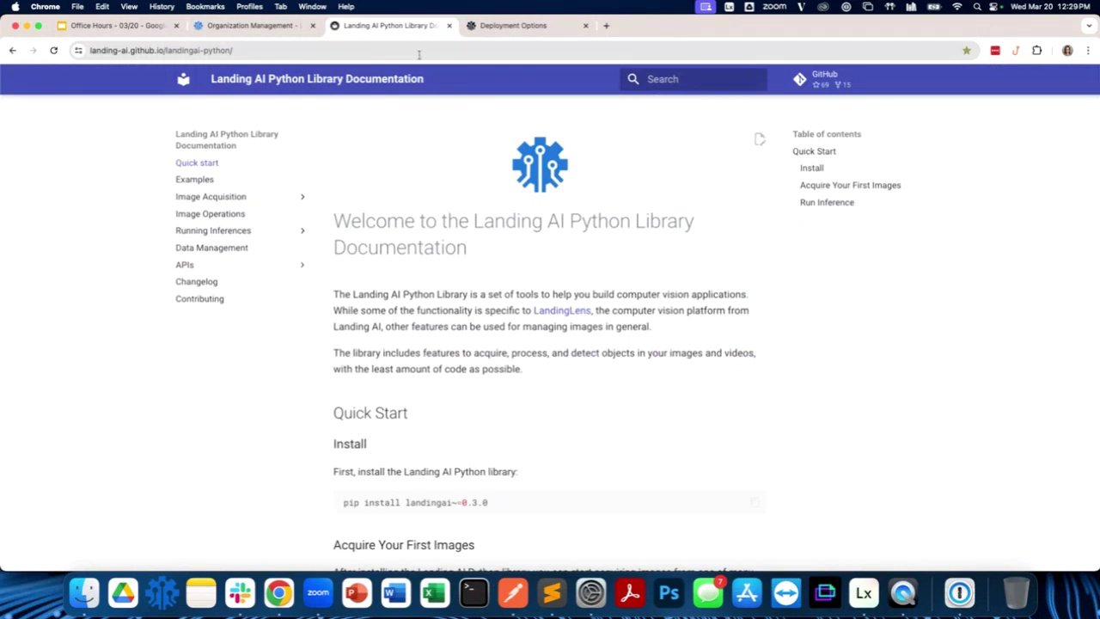
{"action": "scroll", "coordinate": [446, 321], "scroll_direction": "down", "scroll_amount": 5}
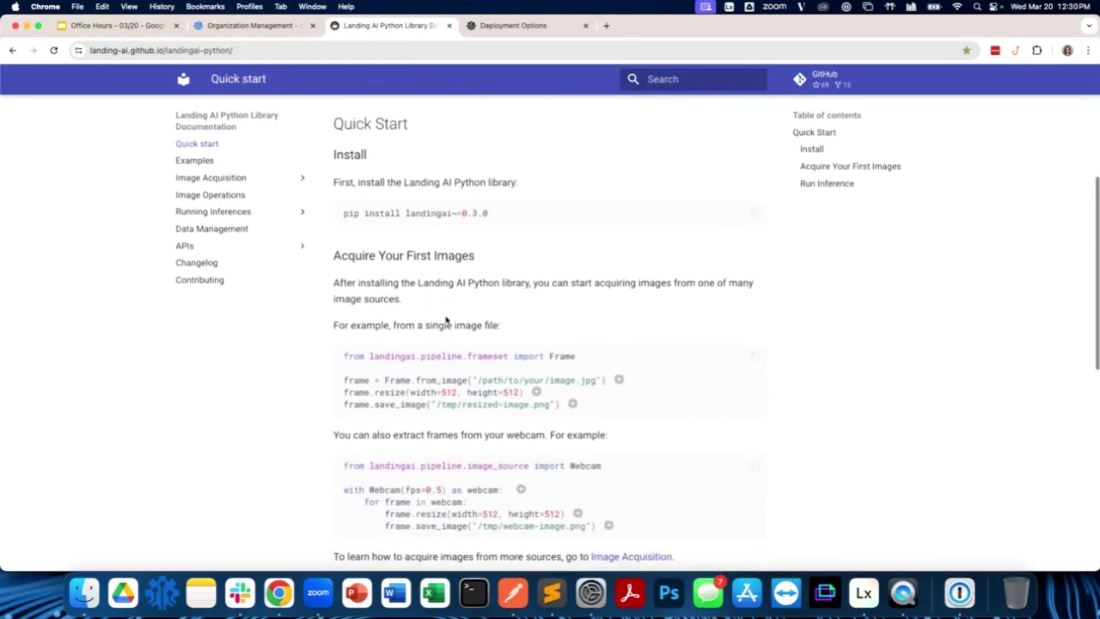
{"action": "scroll", "coordinate": [446, 321], "scroll_direction": "up", "scroll_amount": 5}
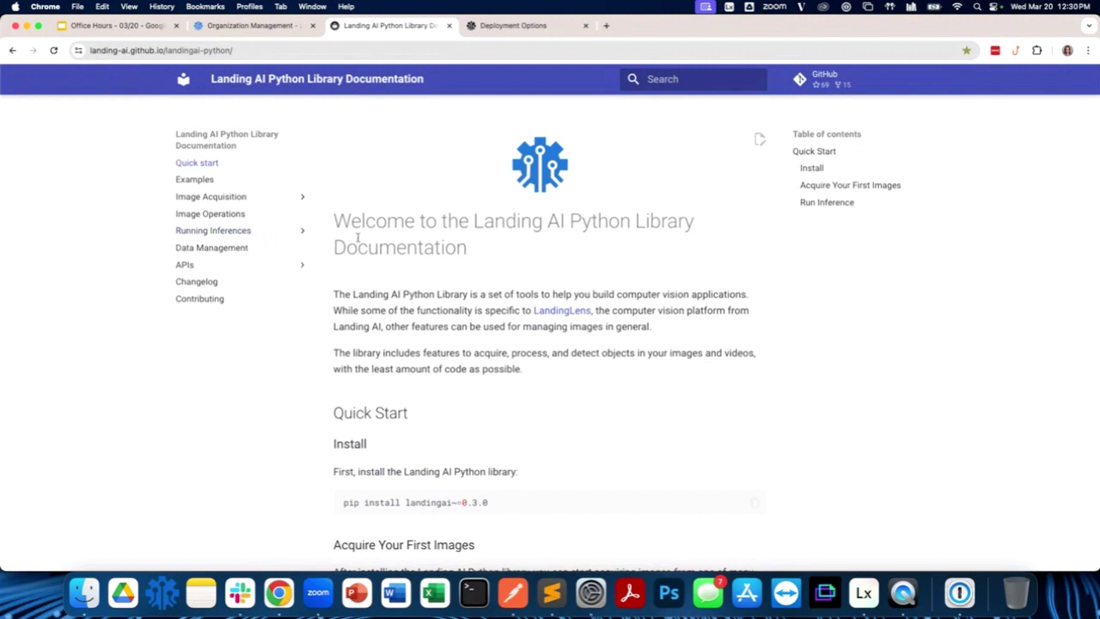
{"action": "left_click", "coordinate": [210, 180]}
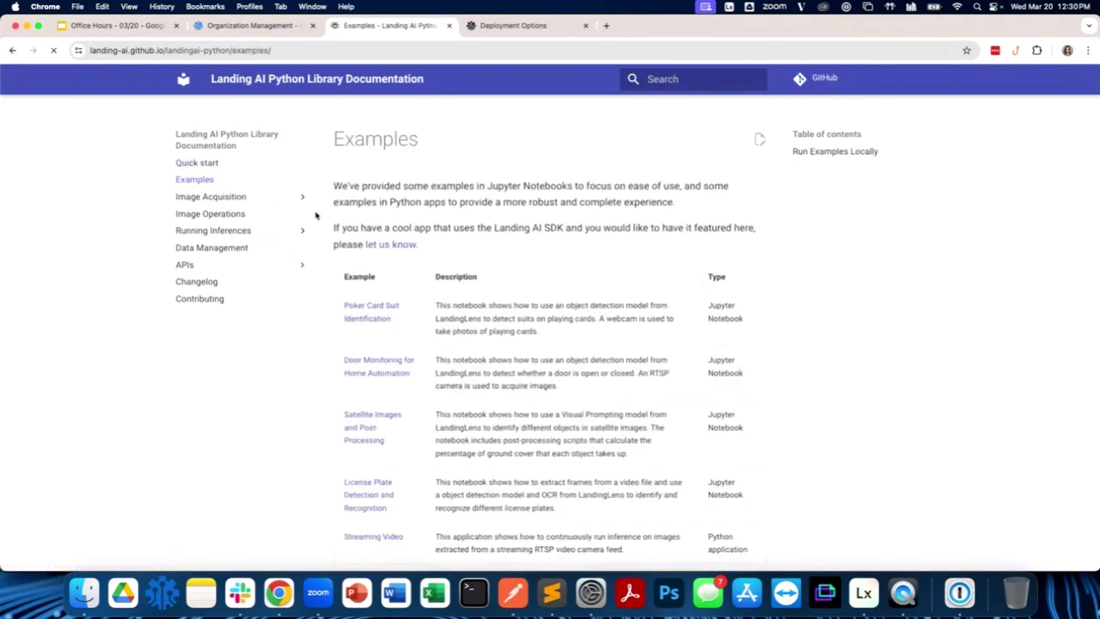
{"action": "scroll", "coordinate": [421, 427], "scroll_direction": "down", "scroll_amount": 1}
{"action": "scroll", "coordinate": [421, 427], "scroll_direction": "down", "scroll_amount": 5}
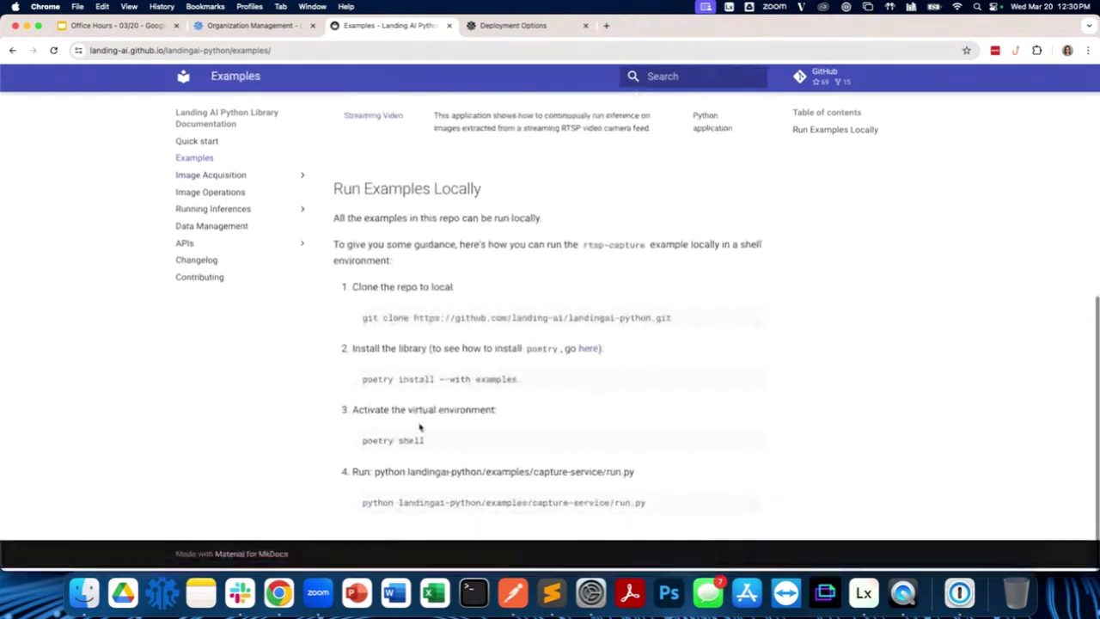
{"action": "scroll", "coordinate": [420, 425], "scroll_direction": "up", "scroll_amount": 5}
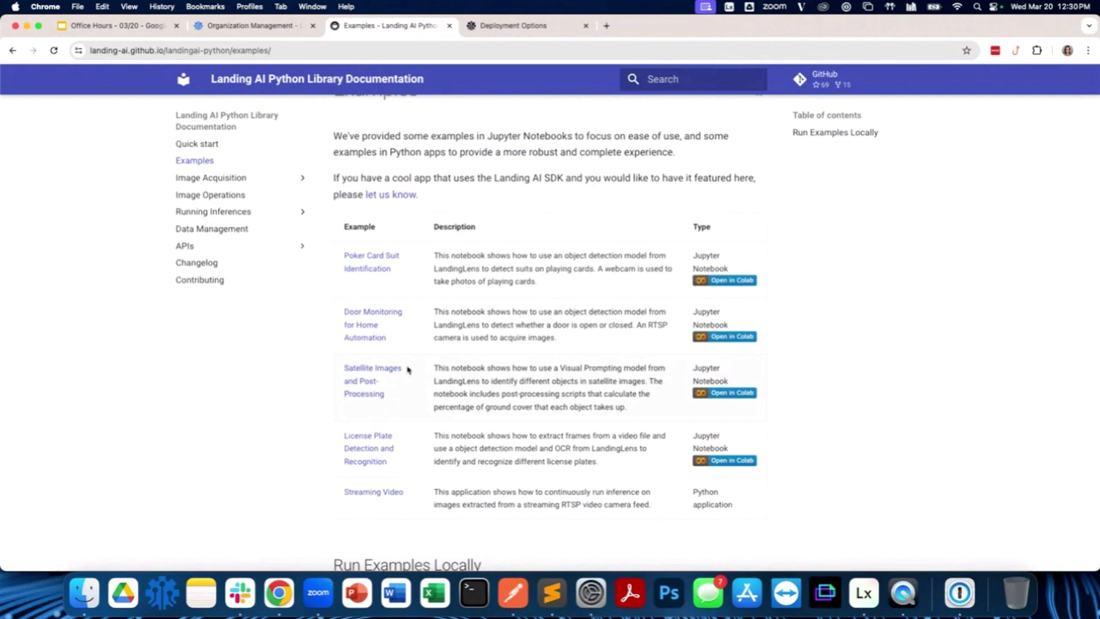
Step: Close the Python library documentation and examine the Deployment Options article, including the feature comparison of Cloud Deployment, Docker and LandingEdge
{"action": "left_click", "coordinate": [449, 25]}
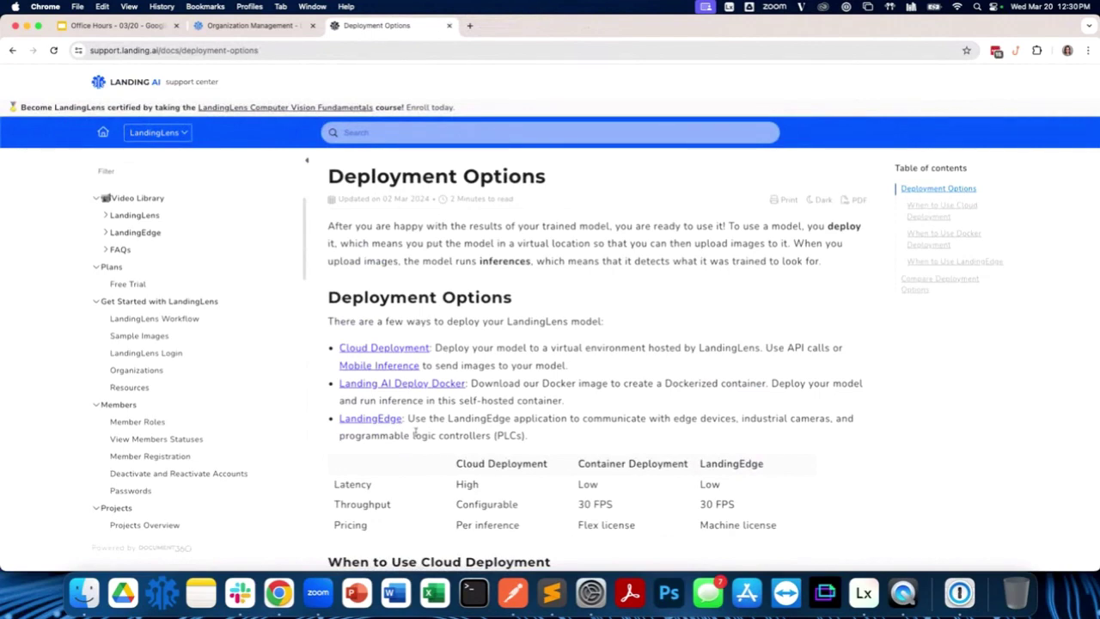
{"action": "scroll", "coordinate": [416, 447], "scroll_direction": "down", "scroll_amount": 5}
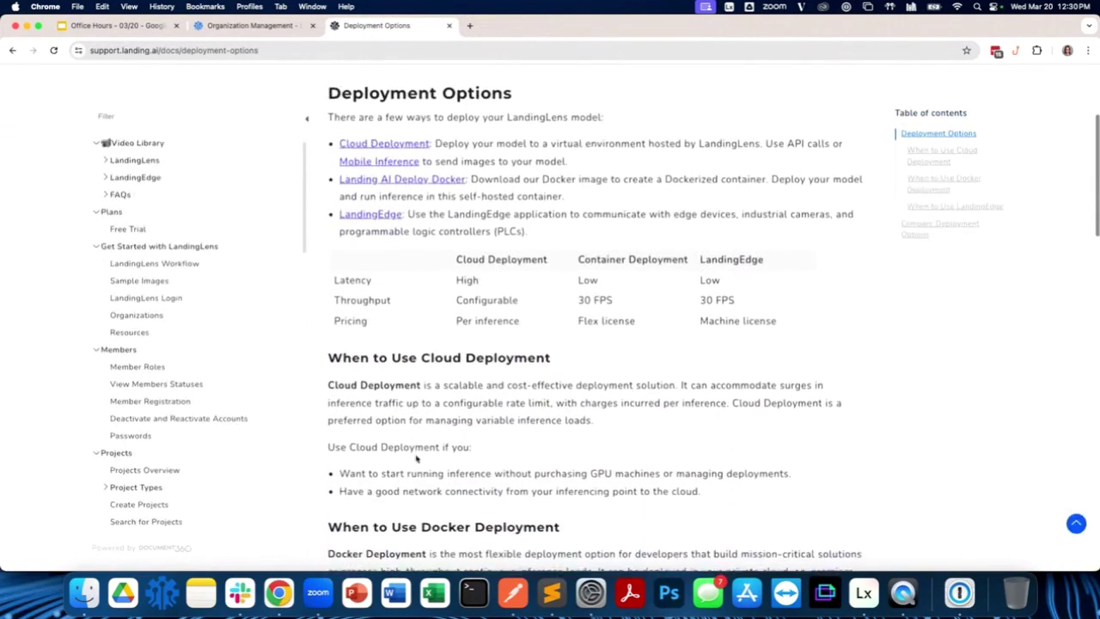
{"action": "scroll", "coordinate": [416, 458], "scroll_direction": "down", "scroll_amount": 5}
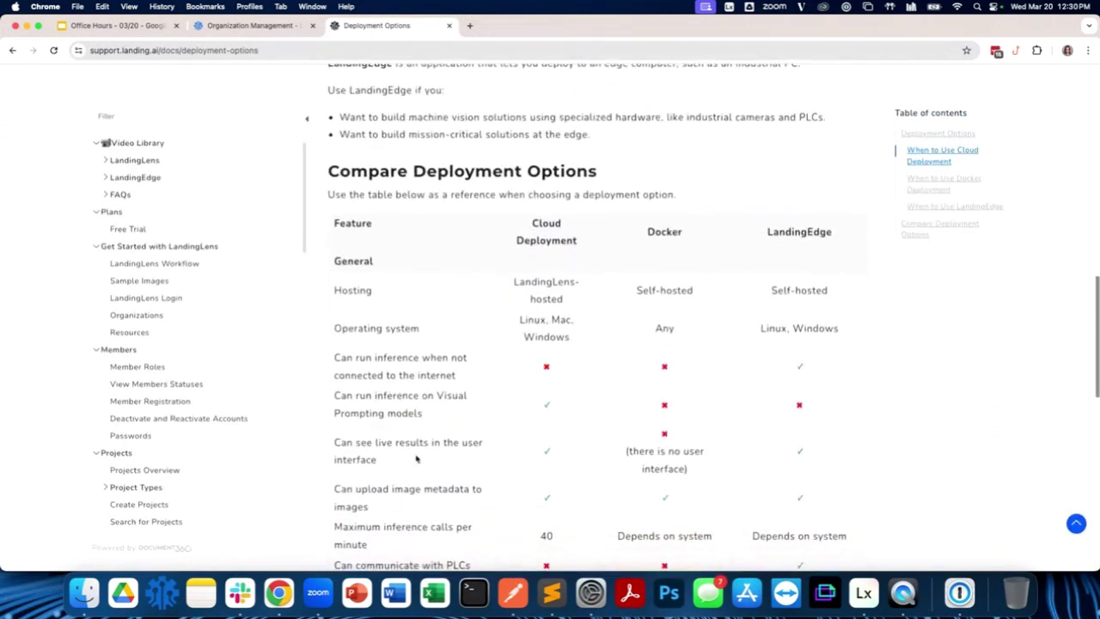
{"action": "scroll", "coordinate": [416, 458], "scroll_direction": "down", "scroll_amount": 4}
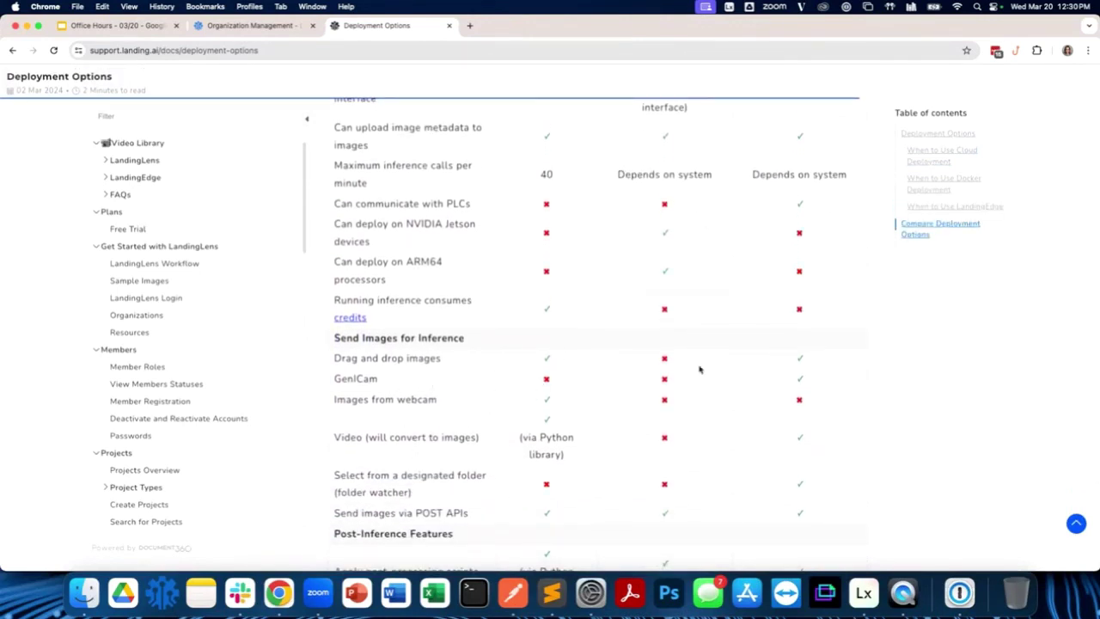
{"action": "scroll", "coordinate": [675, 371], "scroll_direction": "up", "scroll_amount": 6}
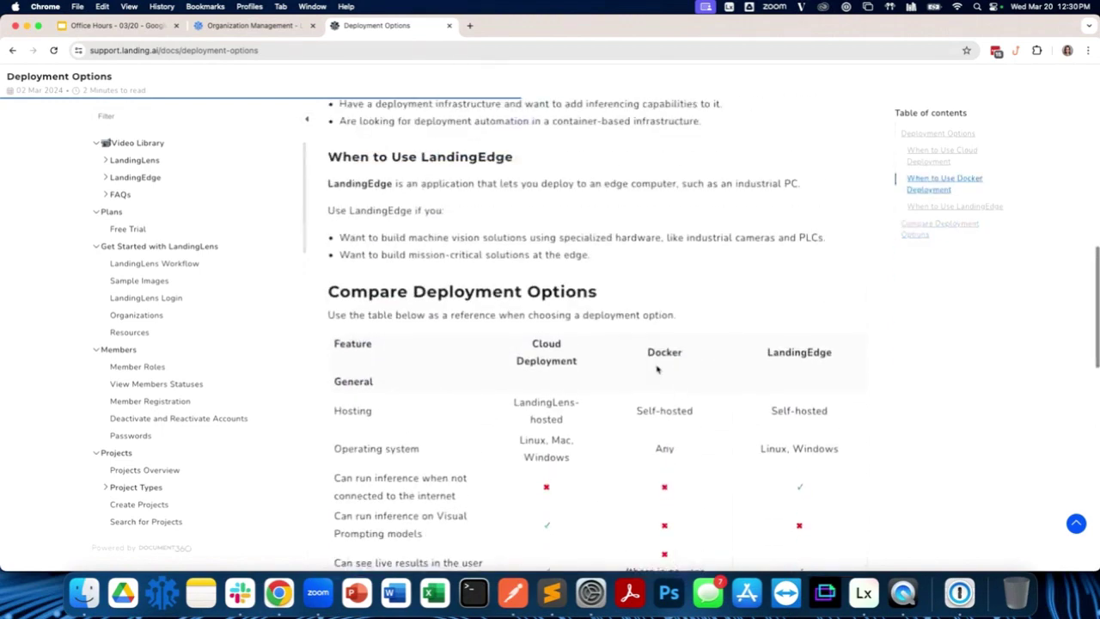
{"action": "scroll", "coordinate": [653, 369], "scroll_direction": "down", "scroll_amount": 1}
{"action": "scroll", "coordinate": [641, 371], "scroll_direction": "down", "scroll_amount": 10}
{"action": "scroll", "coordinate": [641, 371], "scroll_direction": "up", "scroll_amount": 2}
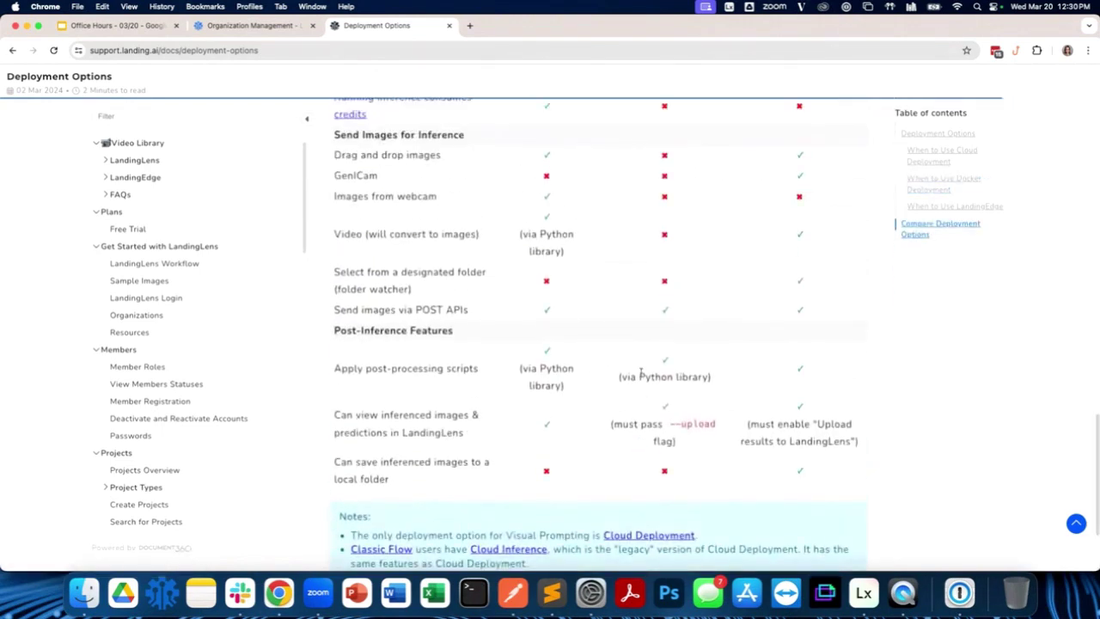
{"action": "scroll", "coordinate": [641, 371], "scroll_direction": "down", "scroll_amount": 2}
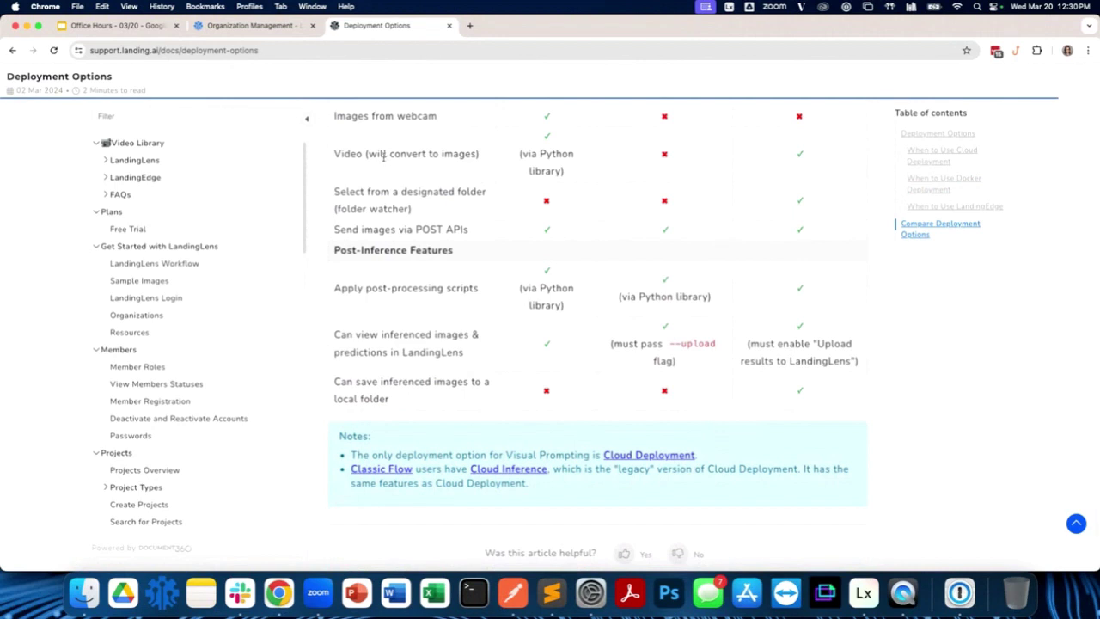
Step: Return to LandingLens and open the Metal Casts Defect Identifier project from the project list
{"action": "left_click", "coordinate": [271, 26]}
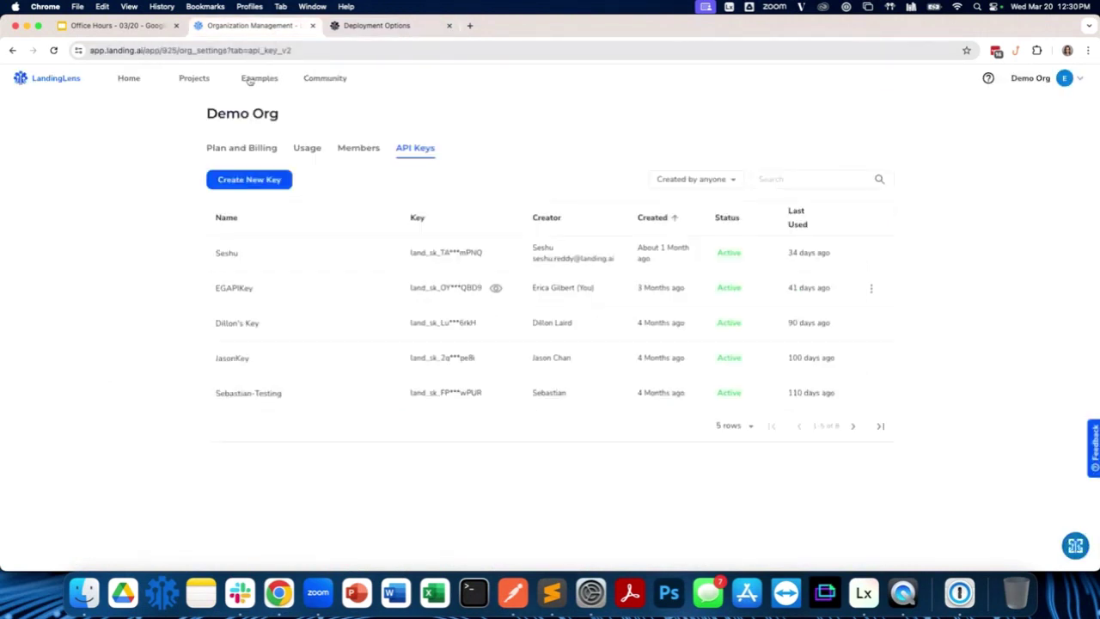
{"action": "left_click", "coordinate": [191, 80]}
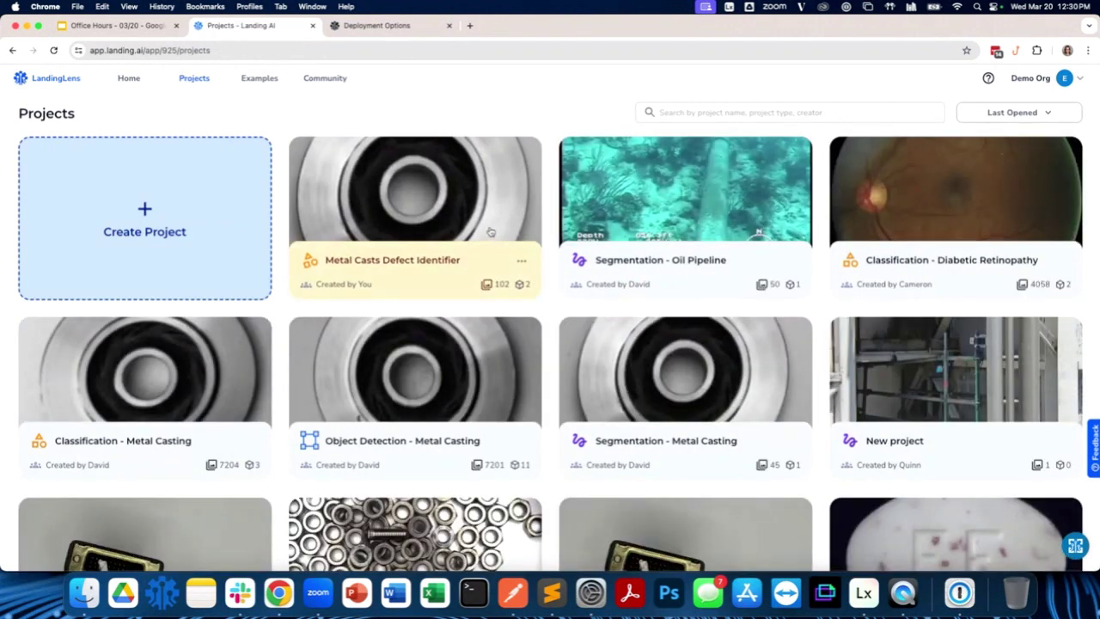
{"action": "left_click", "coordinate": [491, 233]}
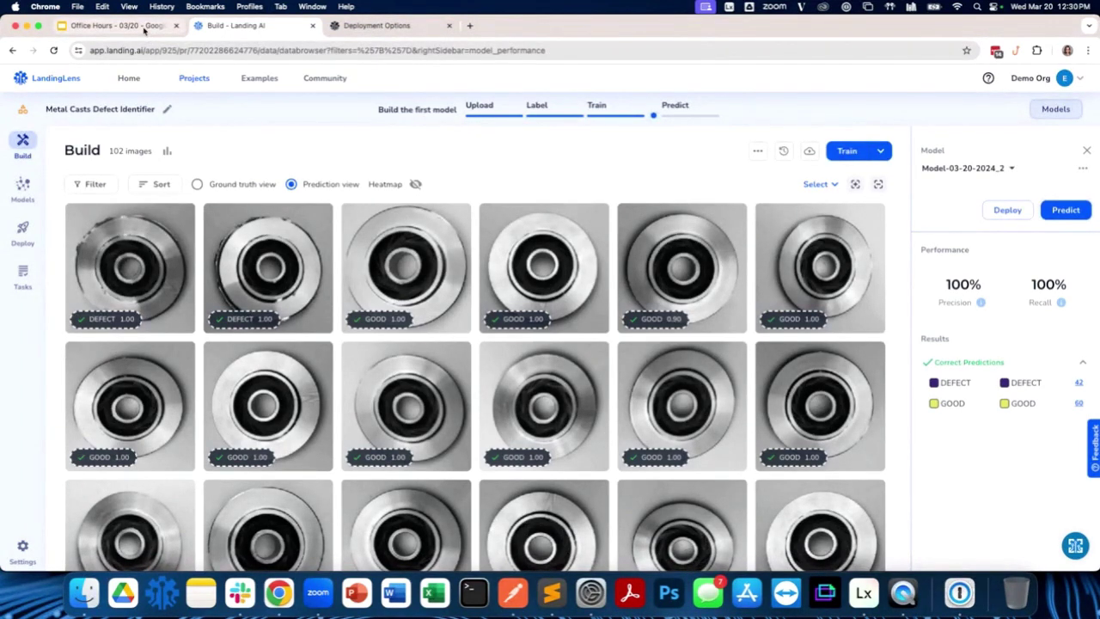
Step: Switch to the Office Hours - 03/20 presentation in Google Slides and start the slideshow from the Q&A slide
{"action": "left_click", "coordinate": [116, 25]}
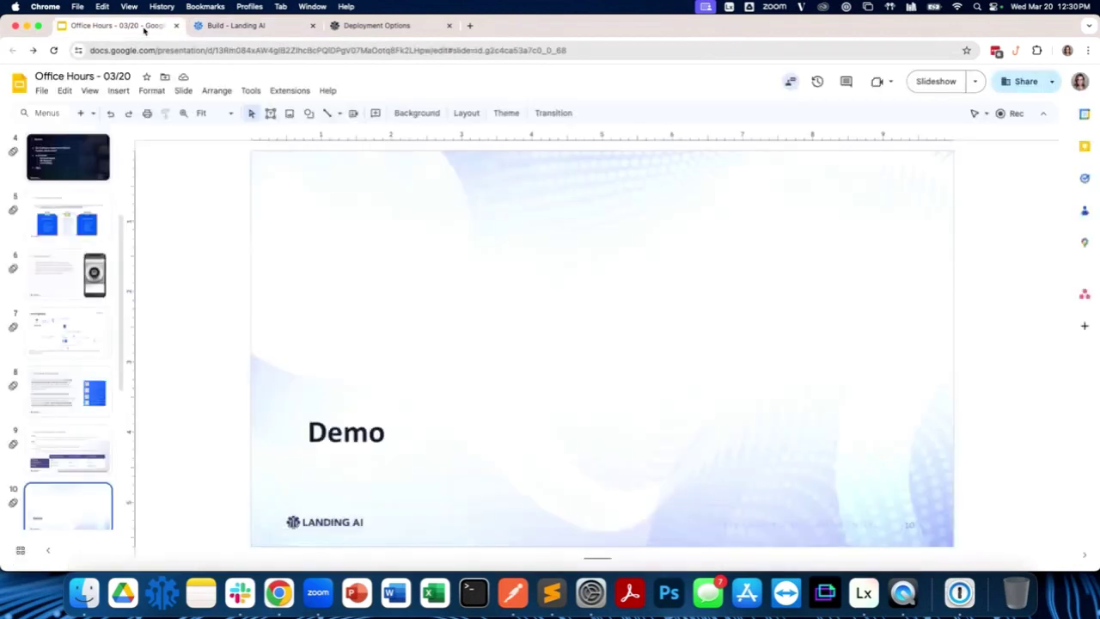
{"action": "scroll", "coordinate": [73, 365], "scroll_direction": "down", "scroll_amount": 5}
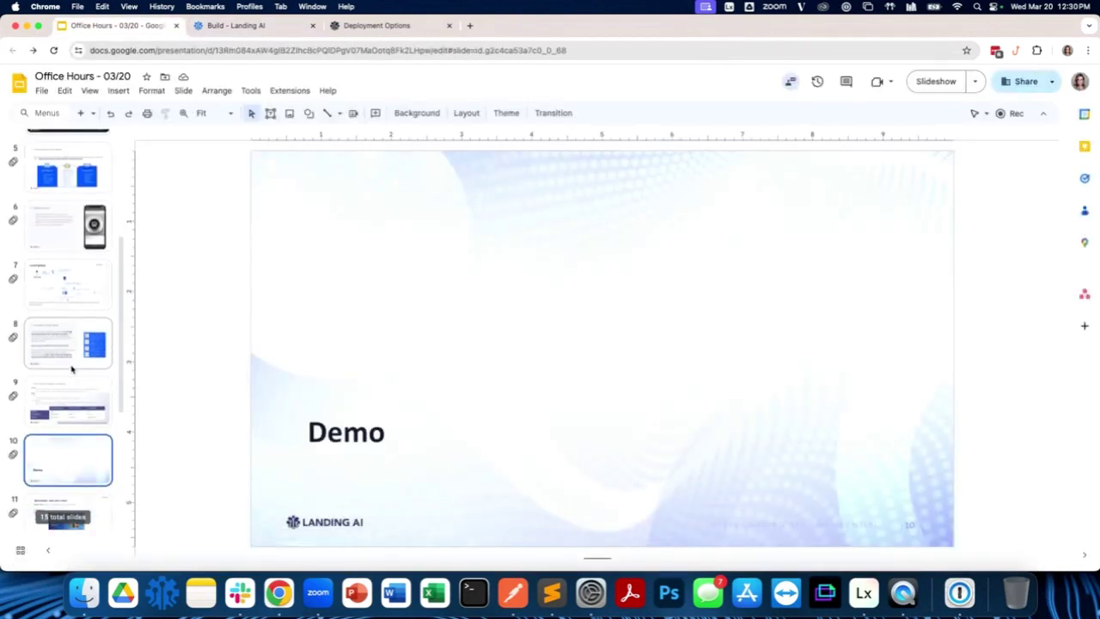
{"action": "left_click", "coordinate": [73, 367]}
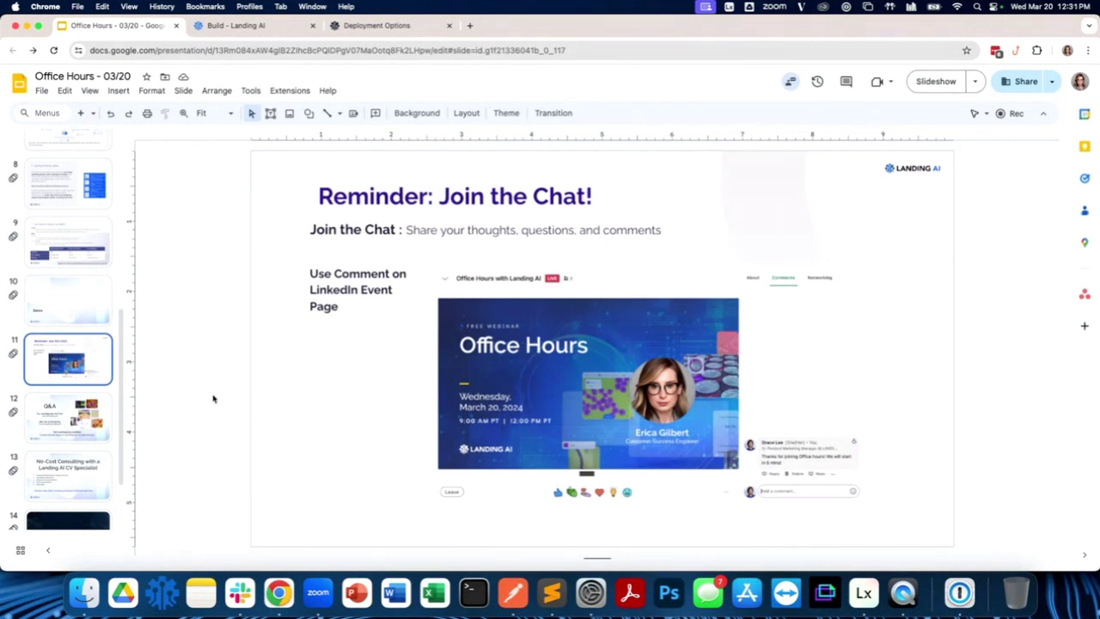
{"action": "left_click", "coordinate": [92, 434]}
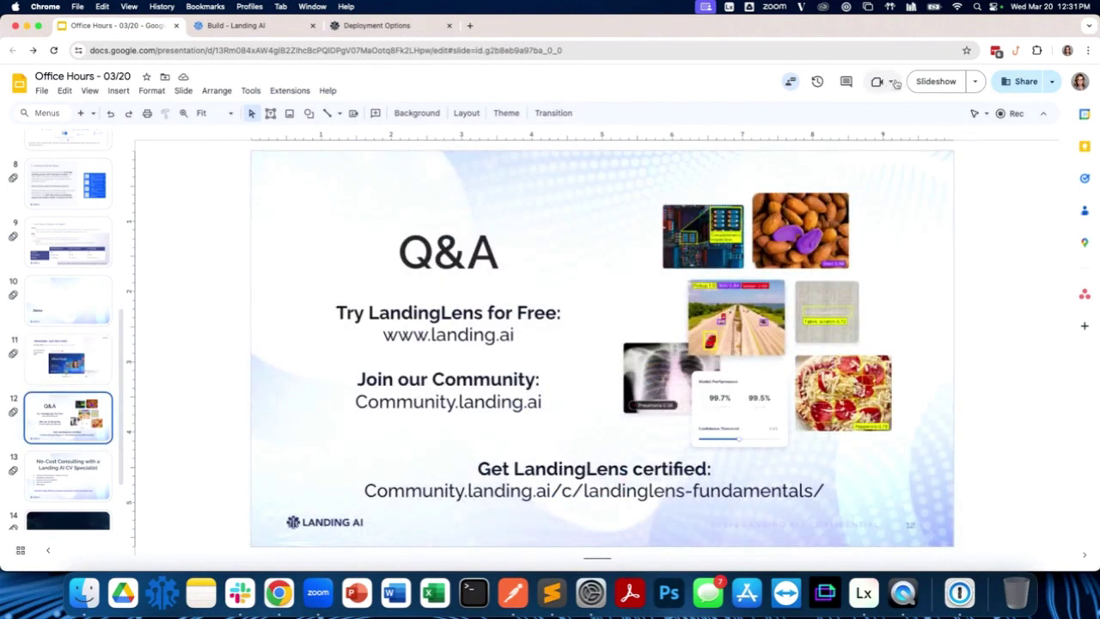
{"action": "left_click", "coordinate": [923, 83]}
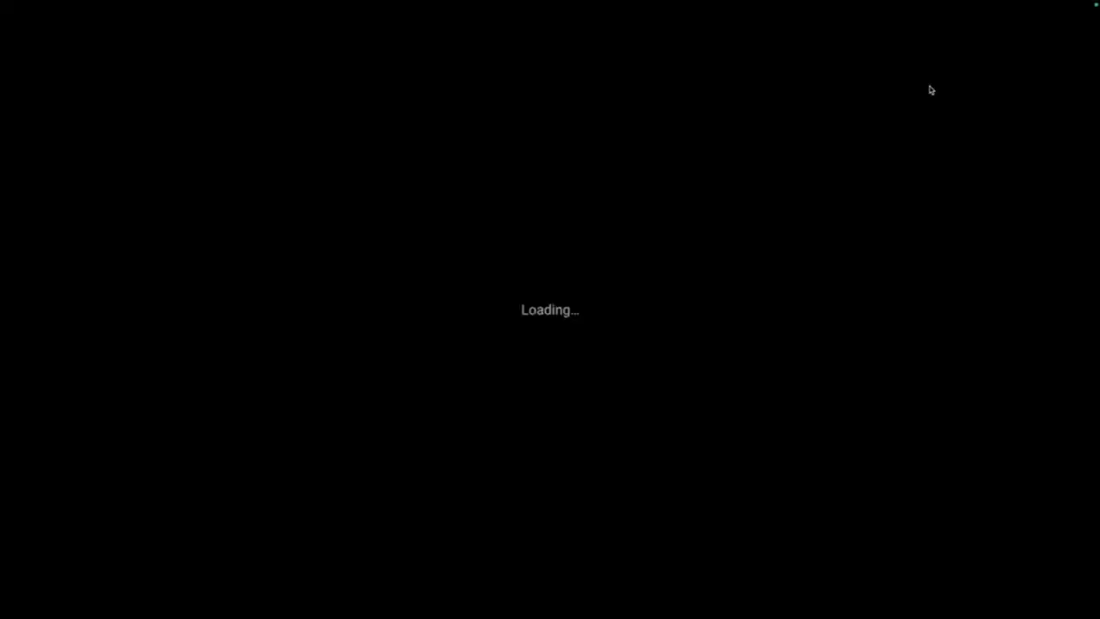